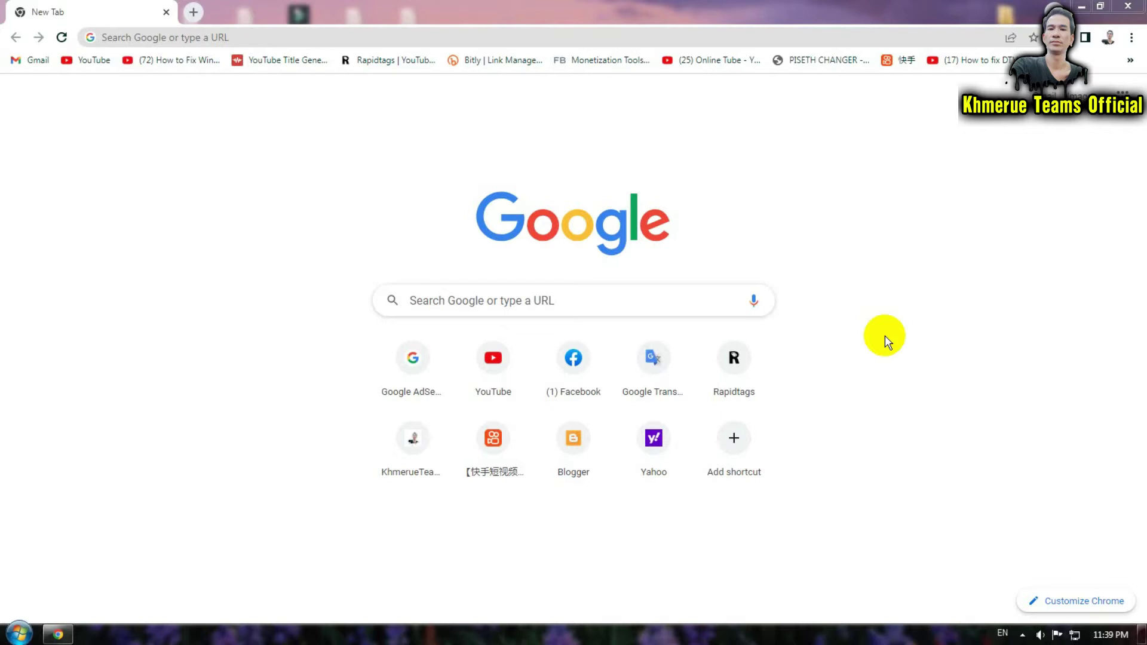
Search Google for 'yandex drive' from the address bar
left_click(699, 34)
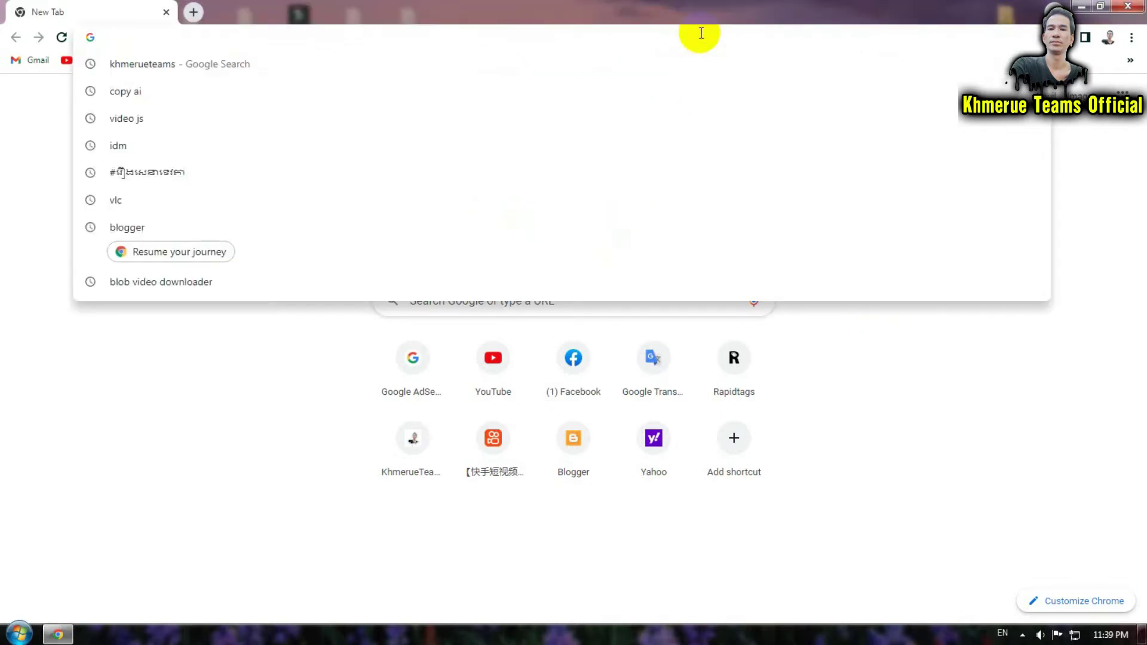
type("yah")
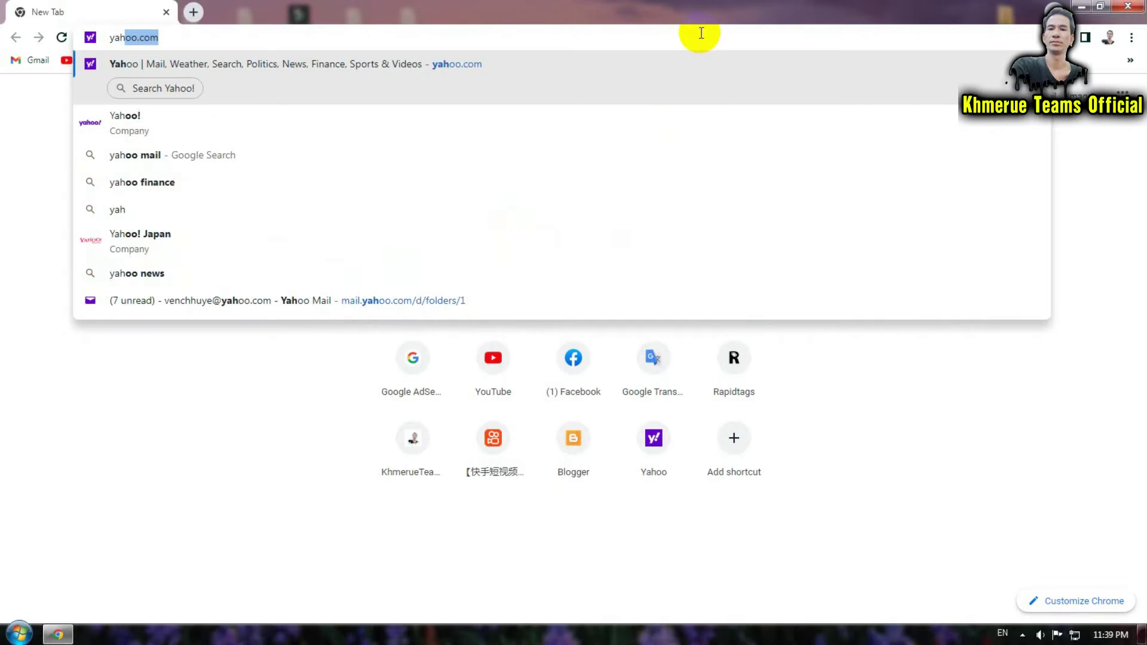
key("BackSpace")
key("BackSpace")
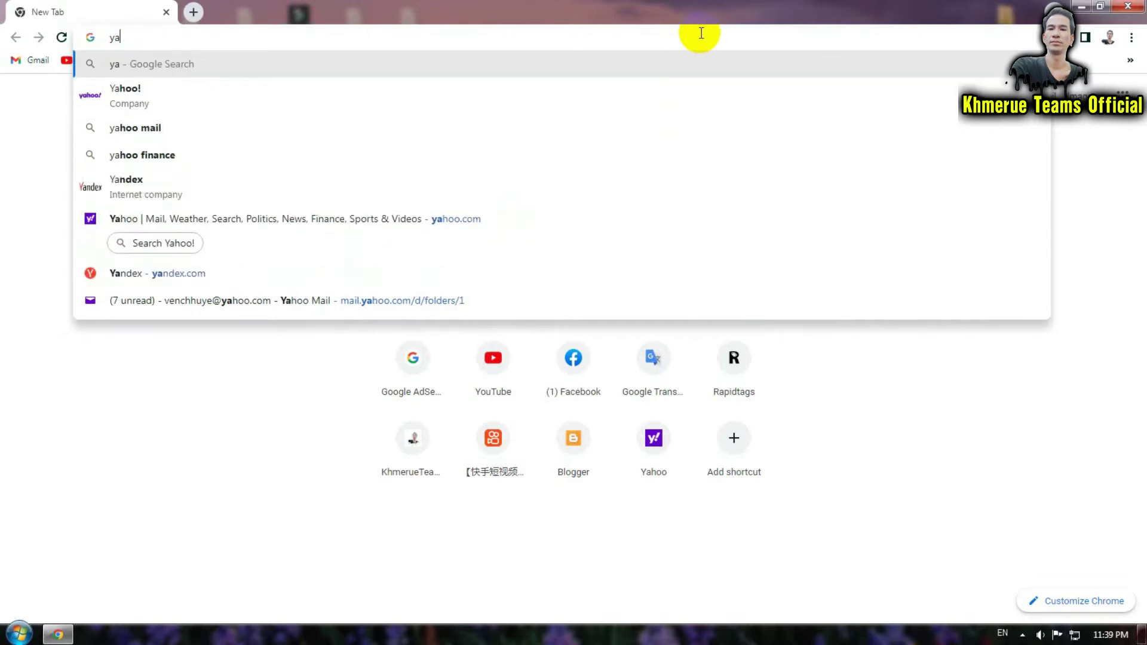
type("n")
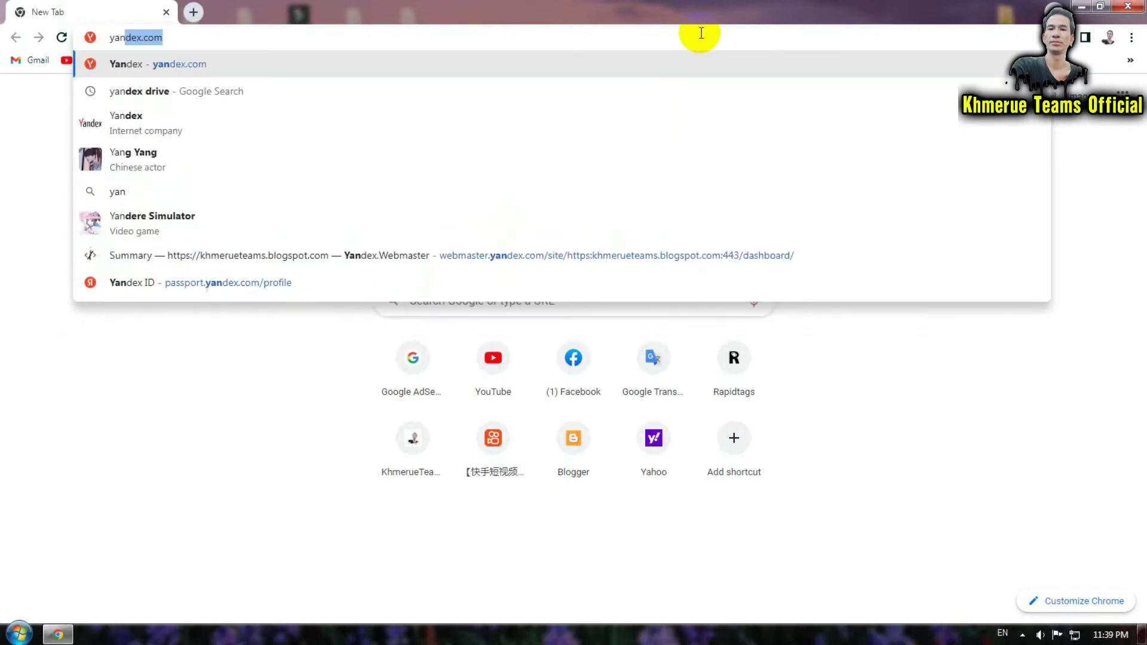
type("de")
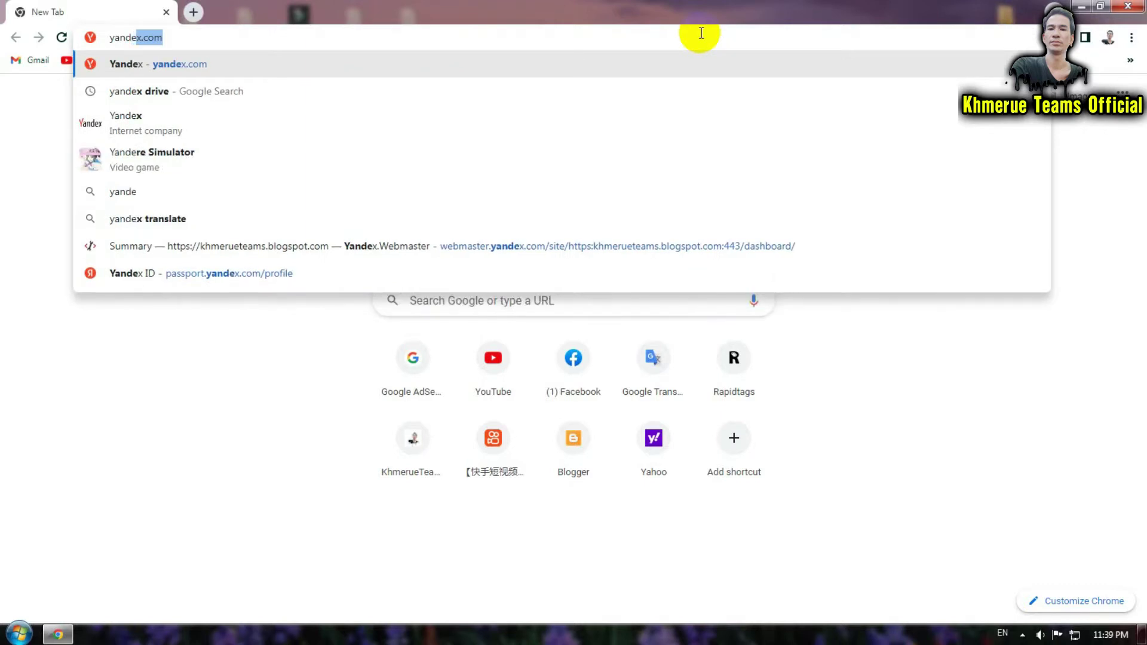
type("x dr")
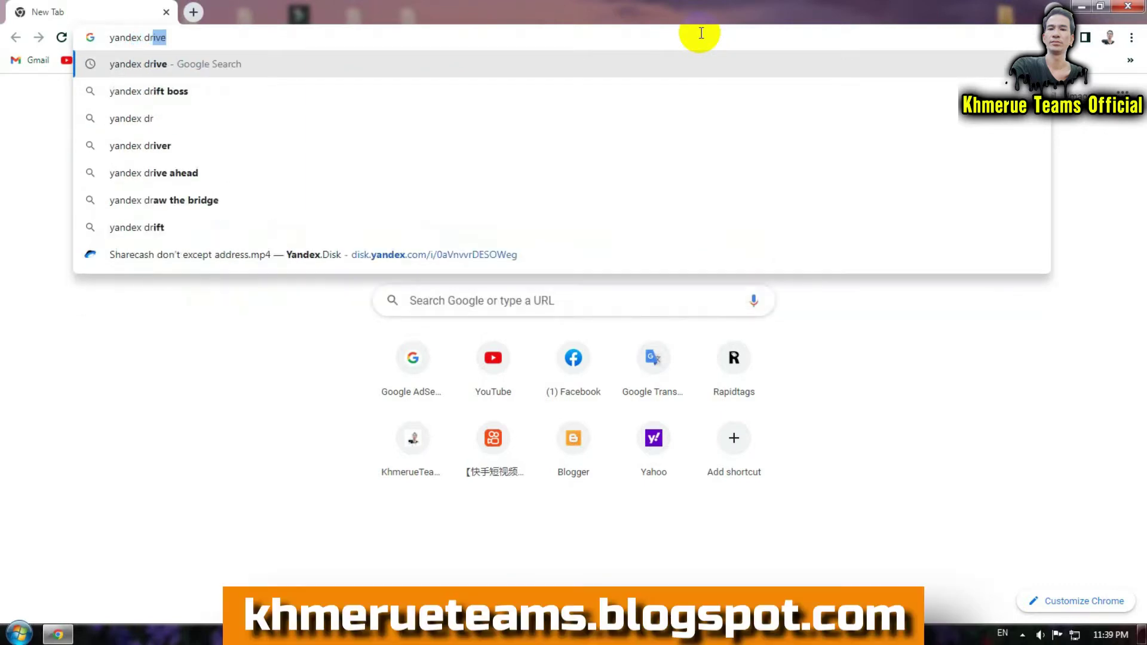
key("Return")
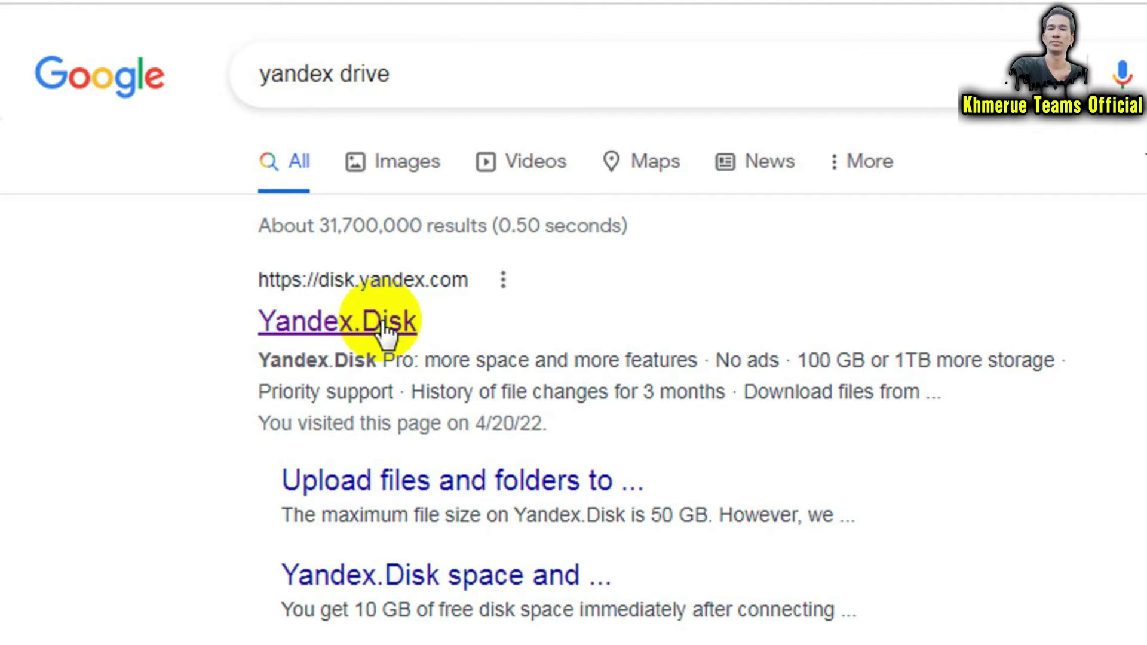
Open Yandex.Disk, start a new Yandex ID and request the phone verification code
left_click(385, 330)
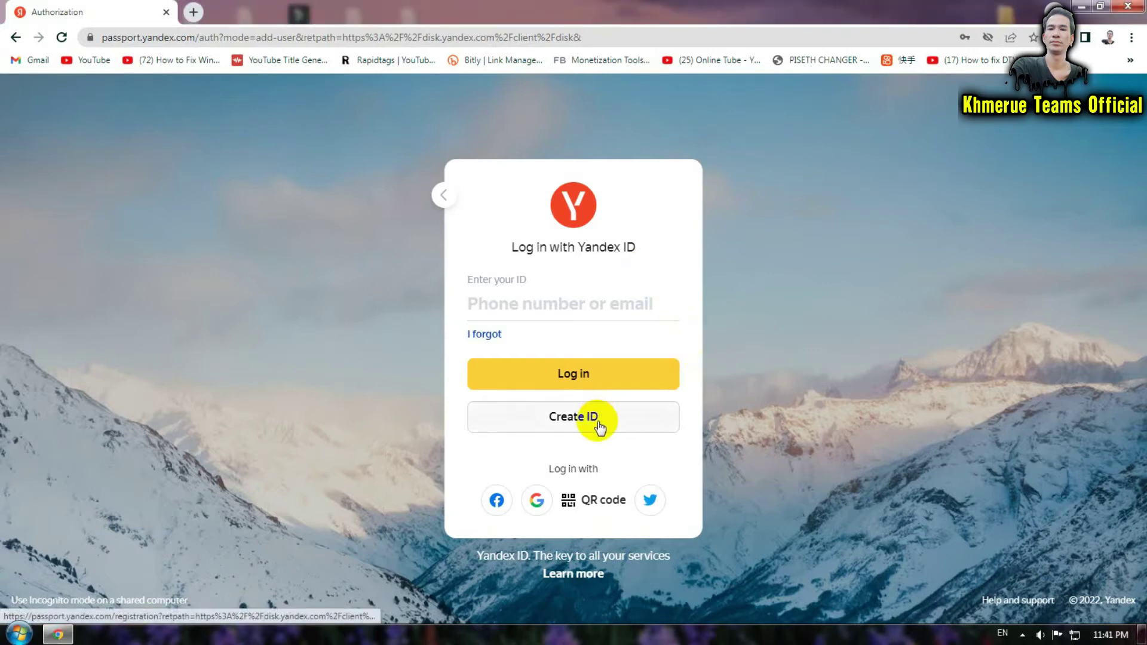
left_click(600, 427)
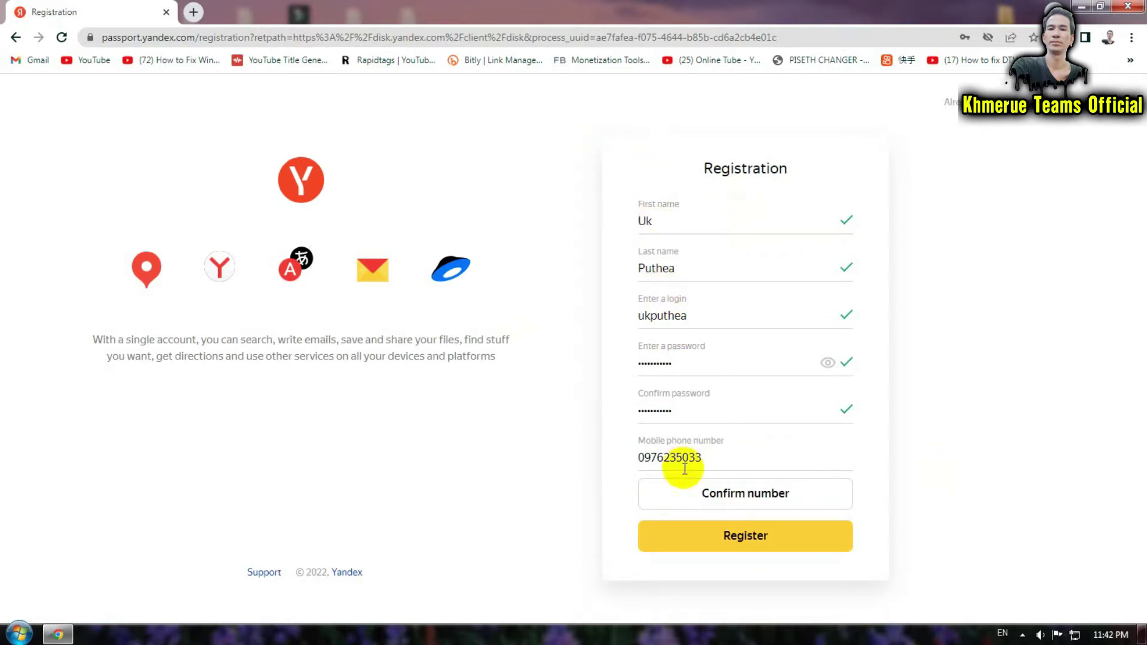
left_click(757, 495)
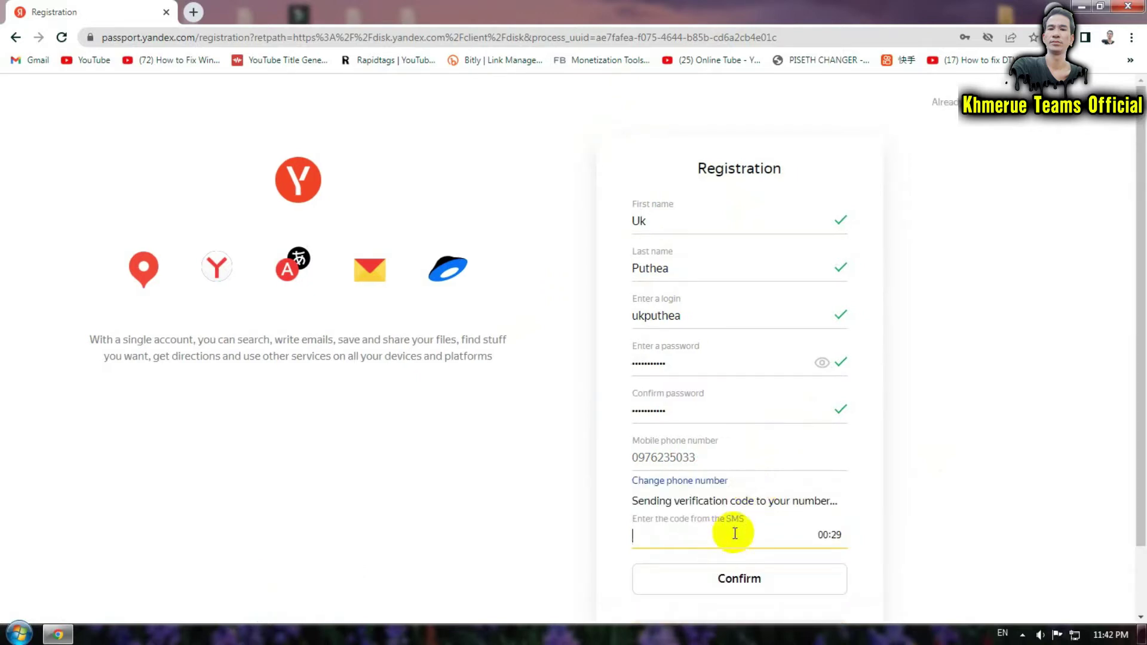
left_click(735, 533)
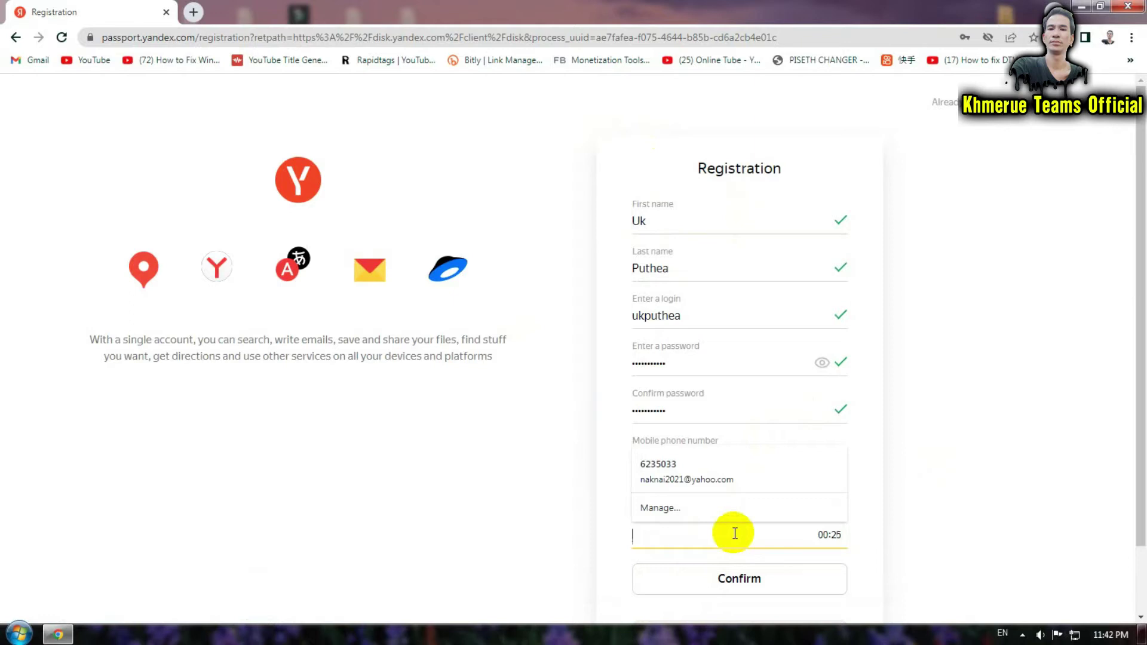
left_click(1019, 518)
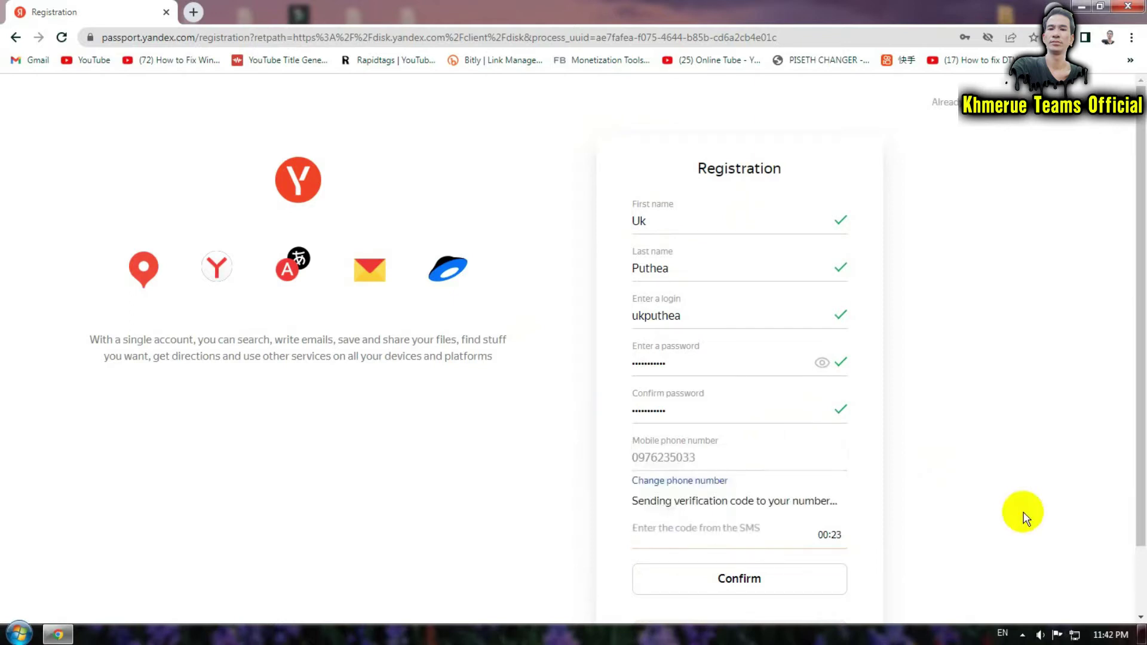
left_click(760, 534)
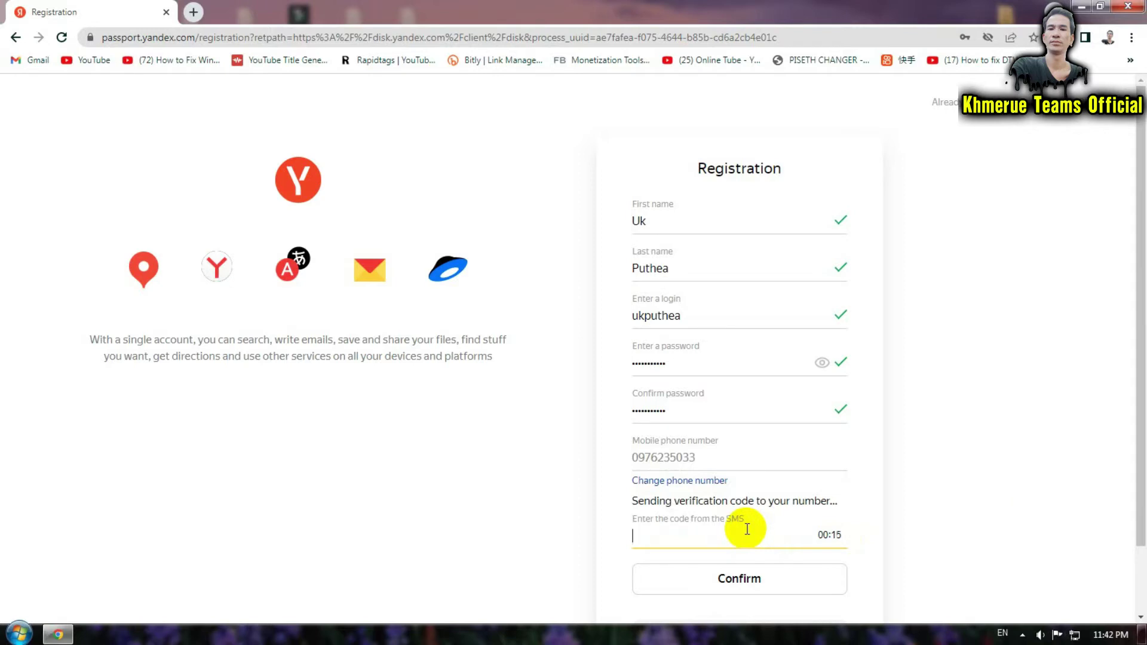
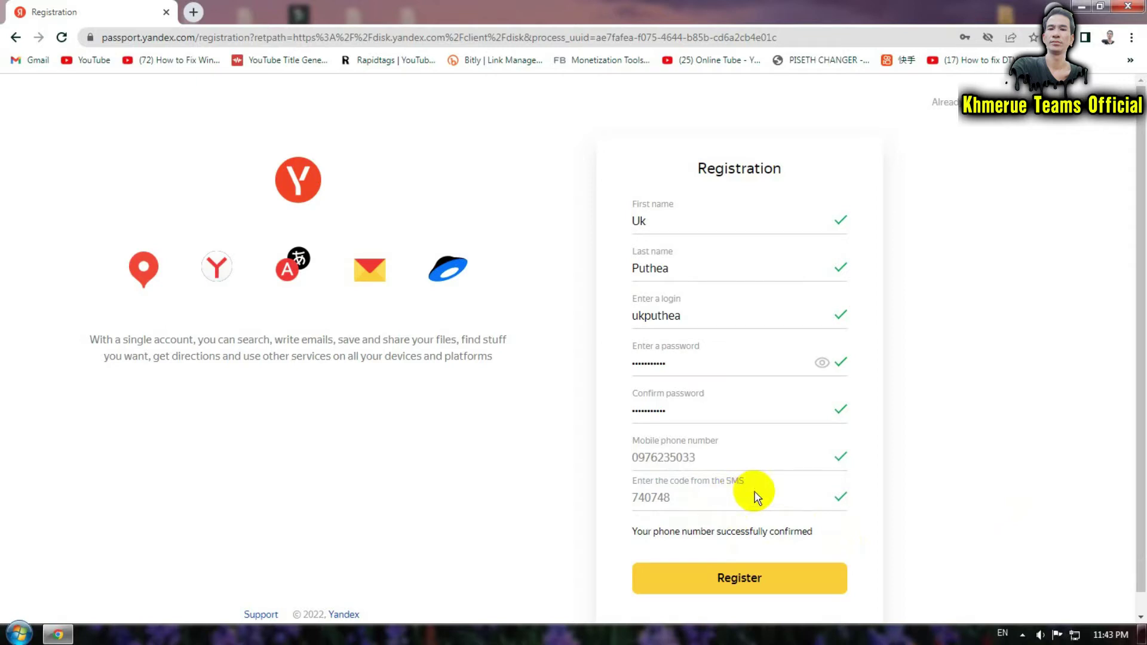
Submit registration declining ads, accept the terms, refuse password saving, and skip the photo
left_click(771, 579)
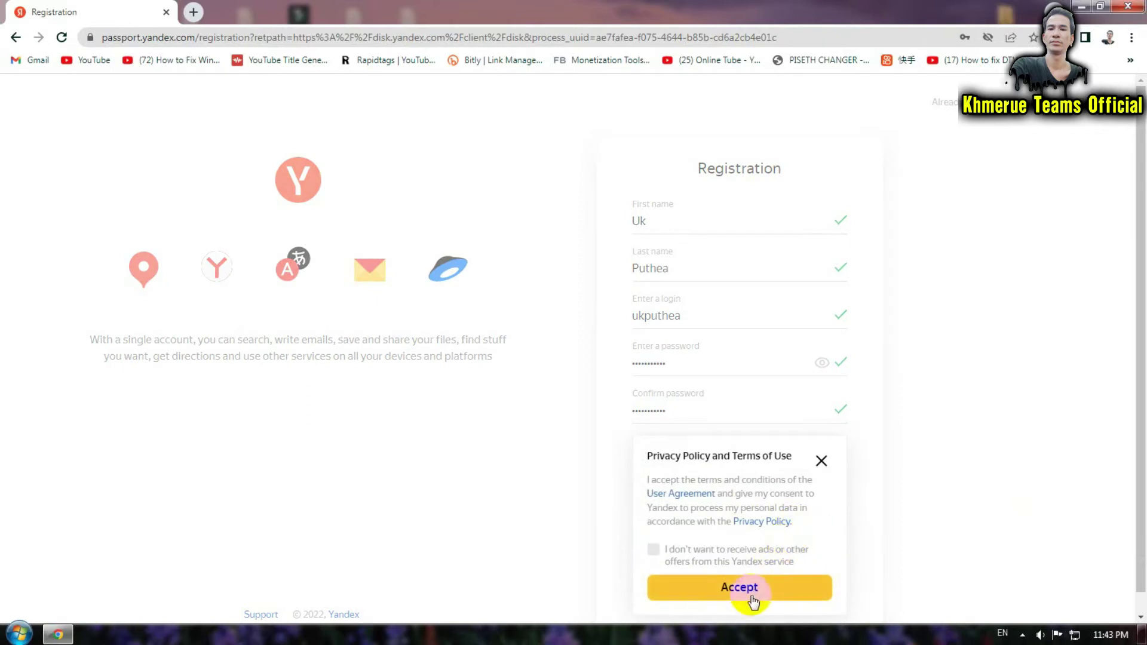
left_click(653, 549)
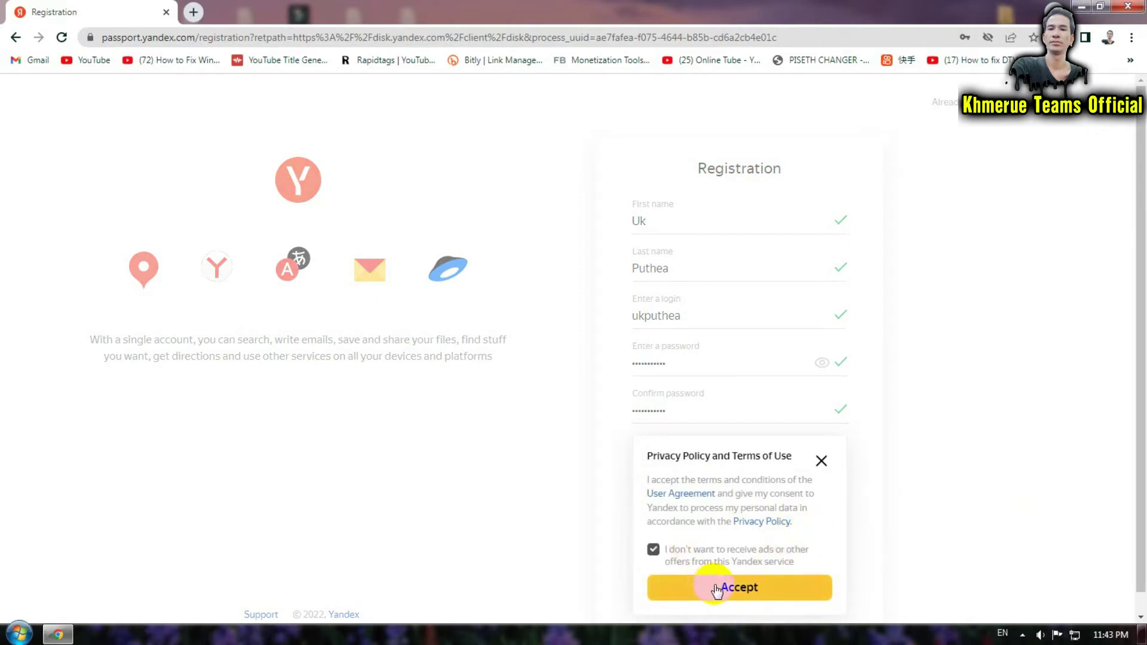
left_click(736, 588)
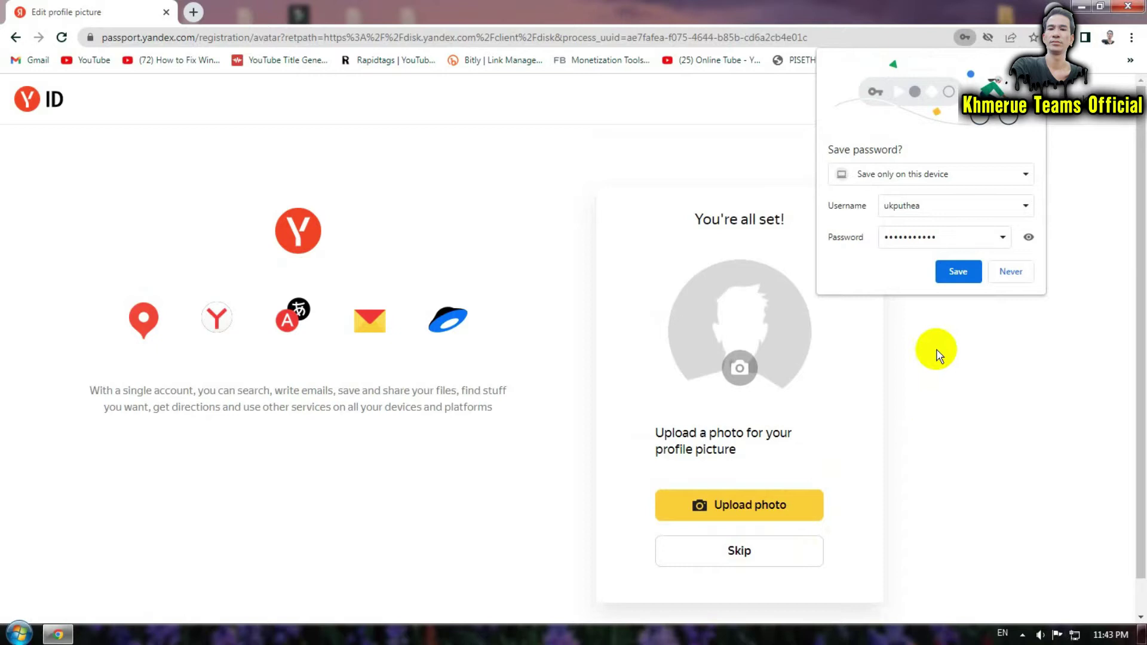
left_click(1016, 274)
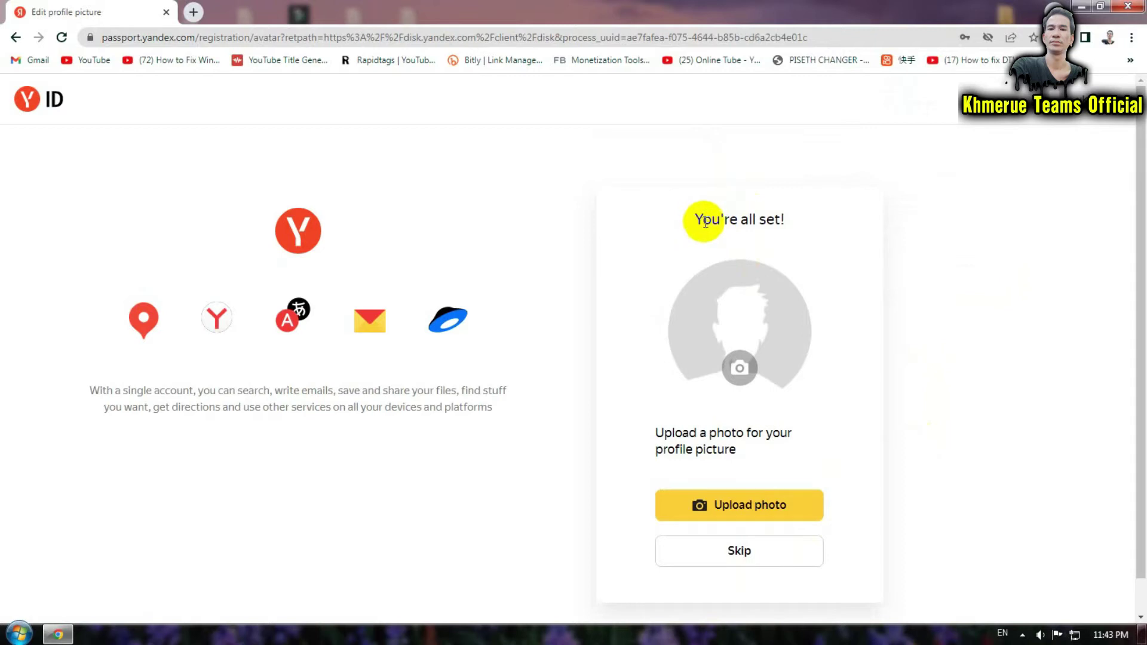
left_click(768, 562)
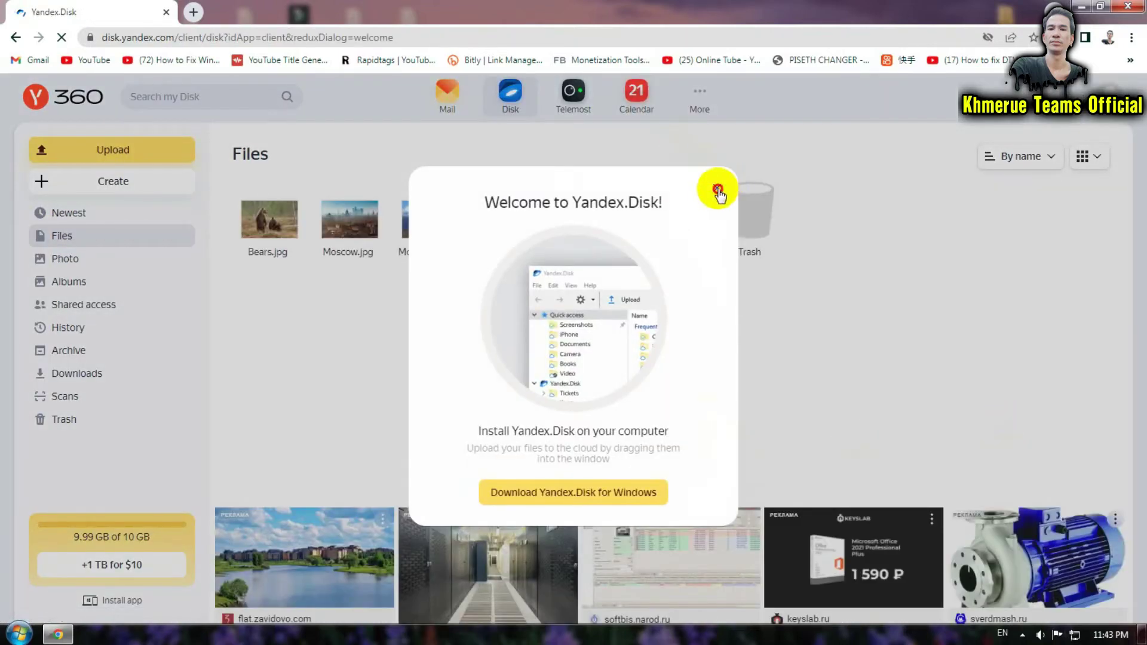
Close the 'Welcome to Yandex.Disk!' message to reveal the Files list
left_click(717, 189)
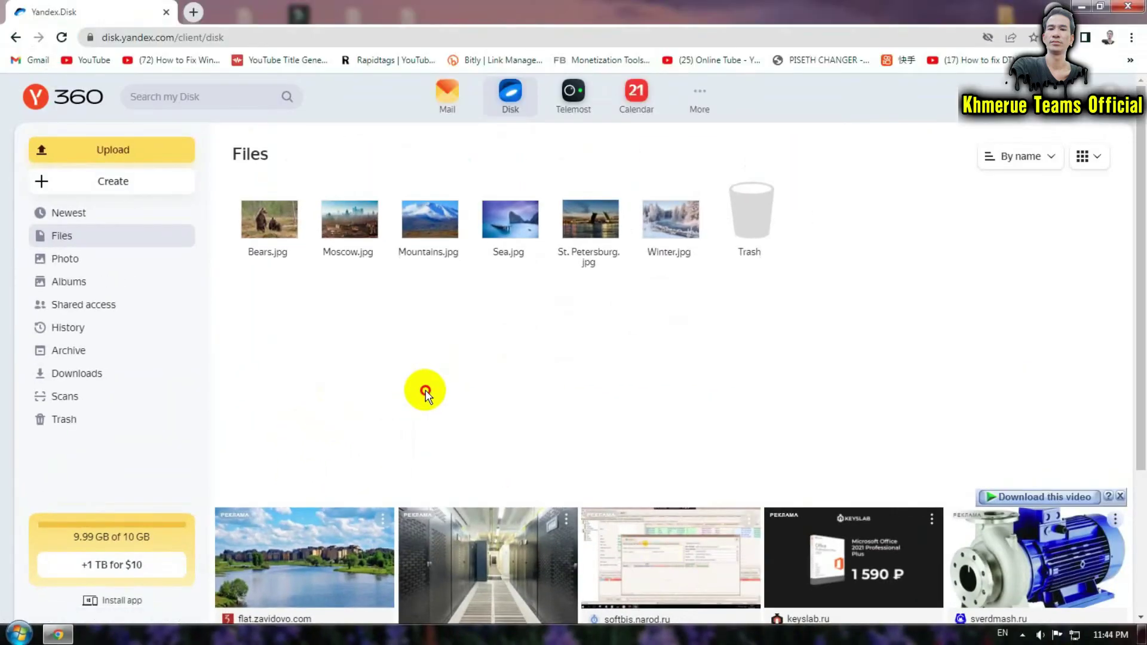
left_click(425, 393)
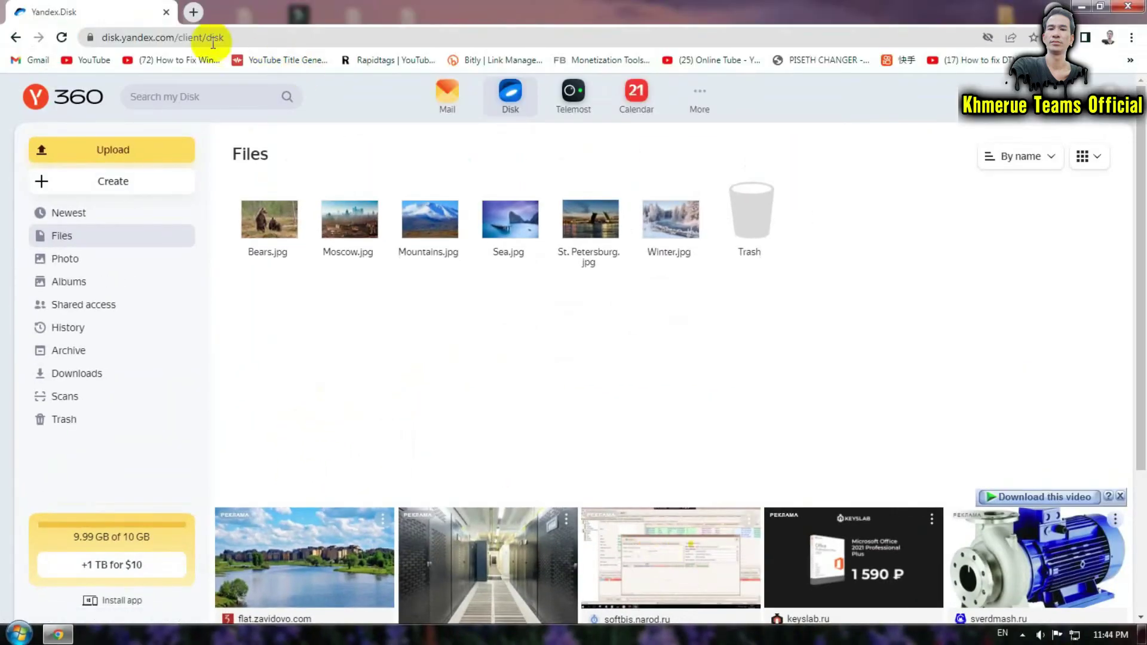
Load ok.ru in a new browser tab
left_click(193, 11)
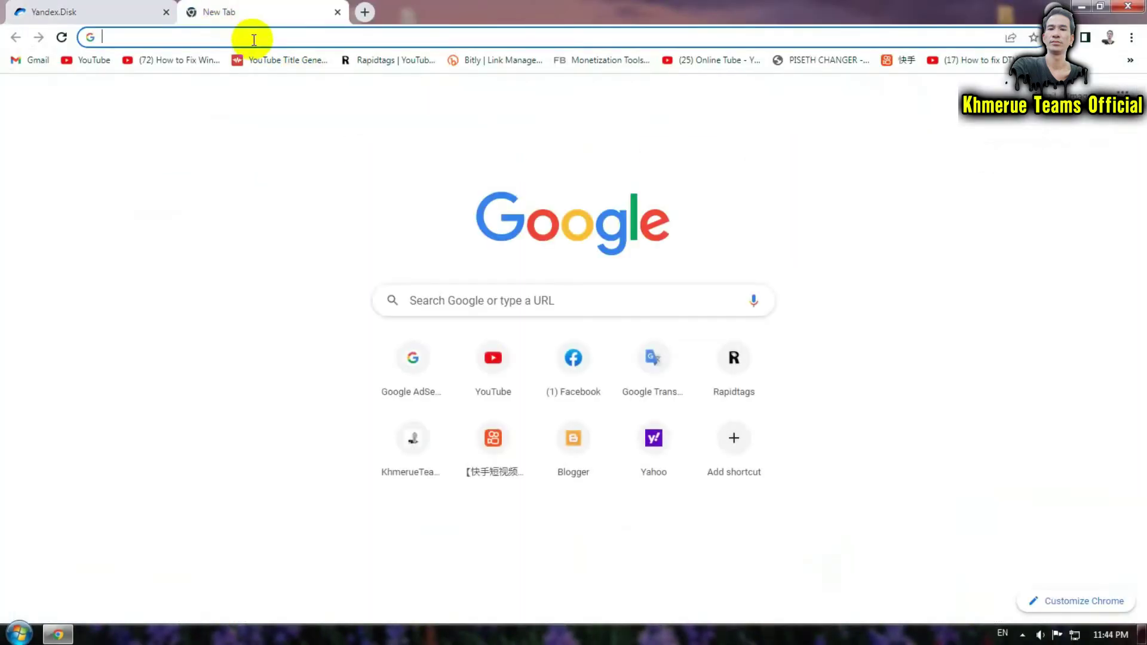
left_click(254, 39)
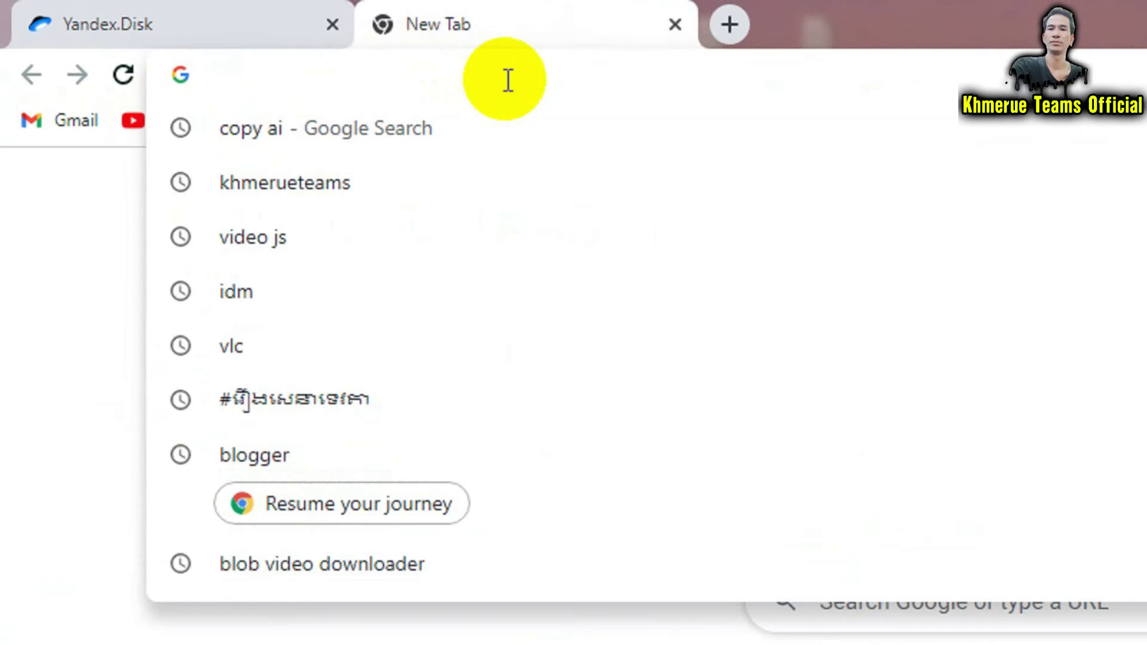
type("ok.ru")
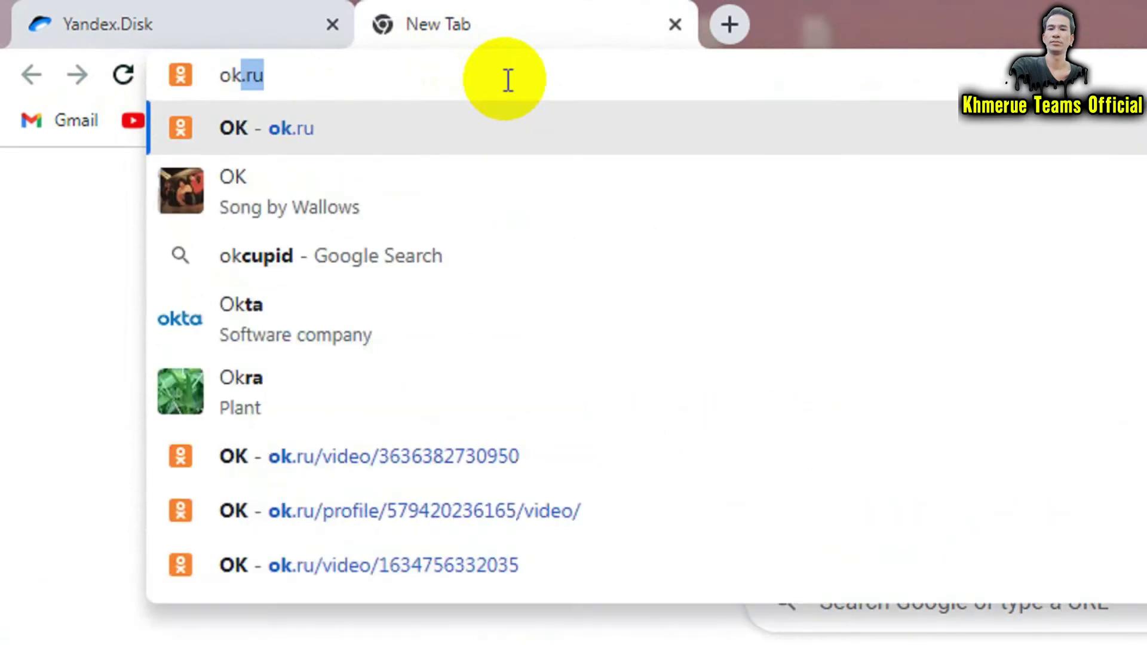
left_click(310, 78)
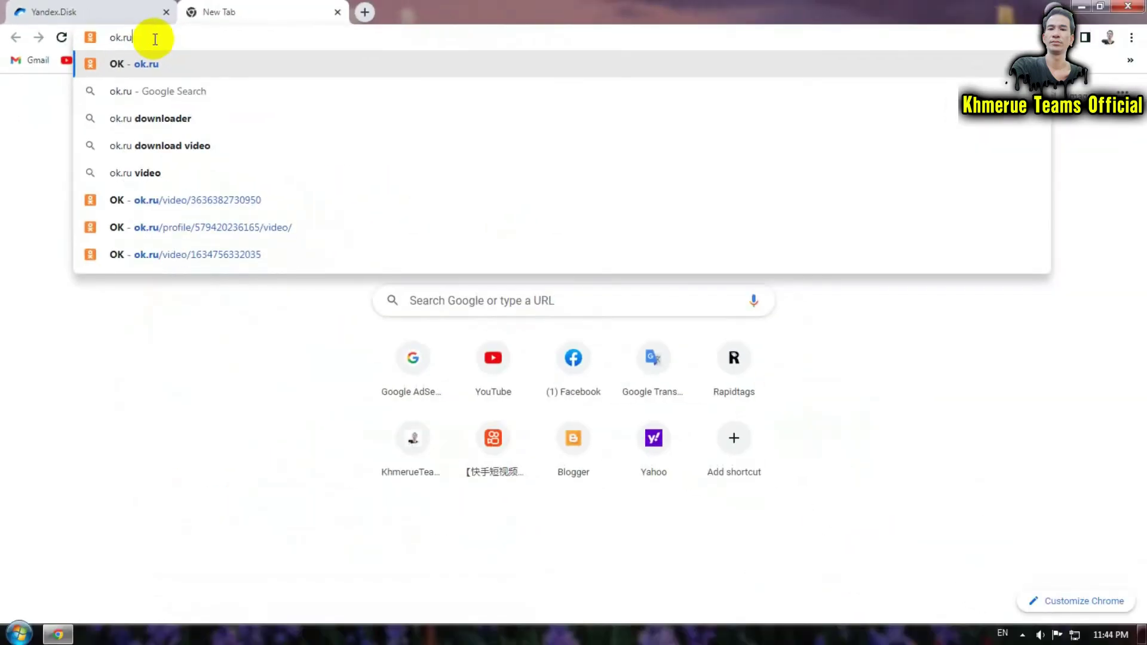
key("Return")
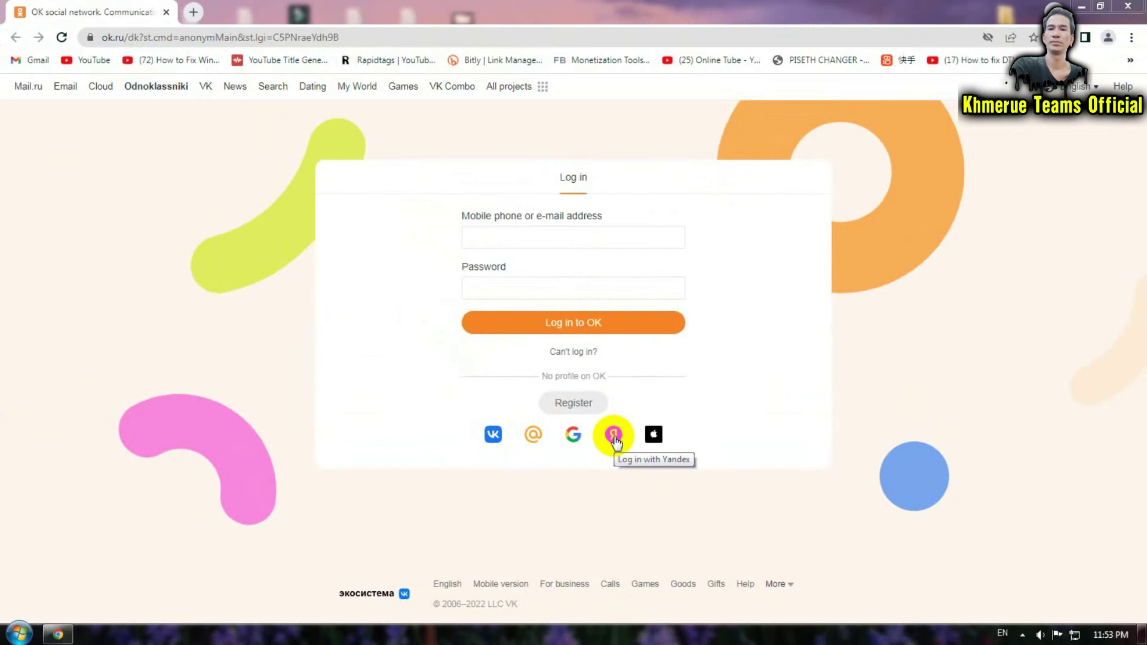
Choose Yandex sign-in on OK and submit the login 'ukputhea'
left_click(613, 436)
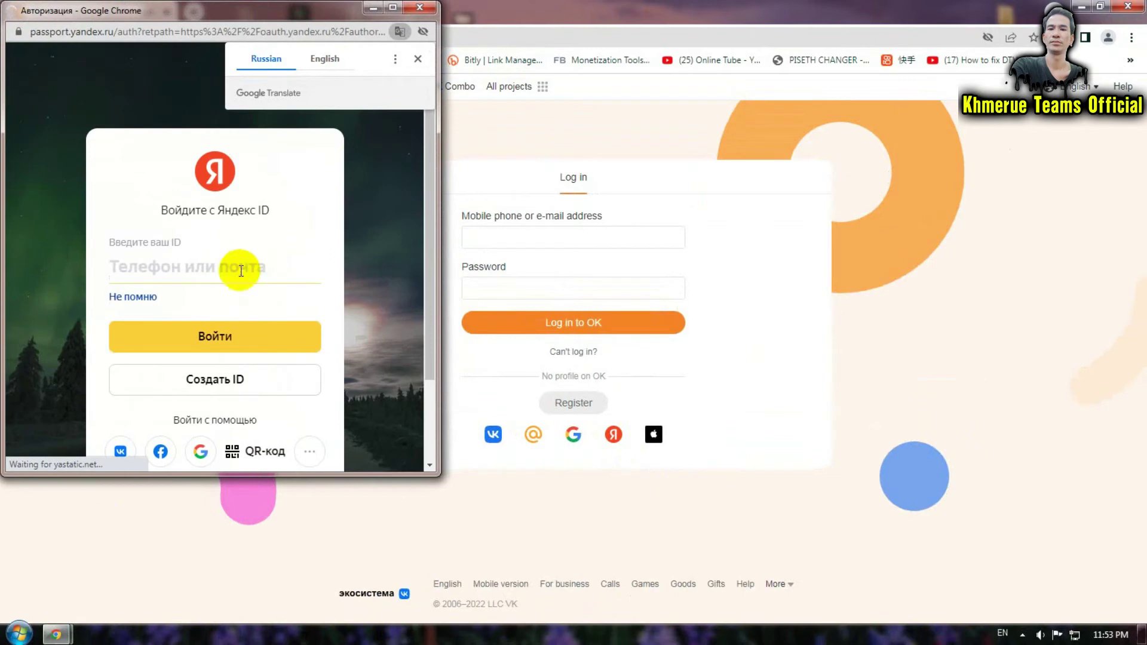
left_click(240, 270)
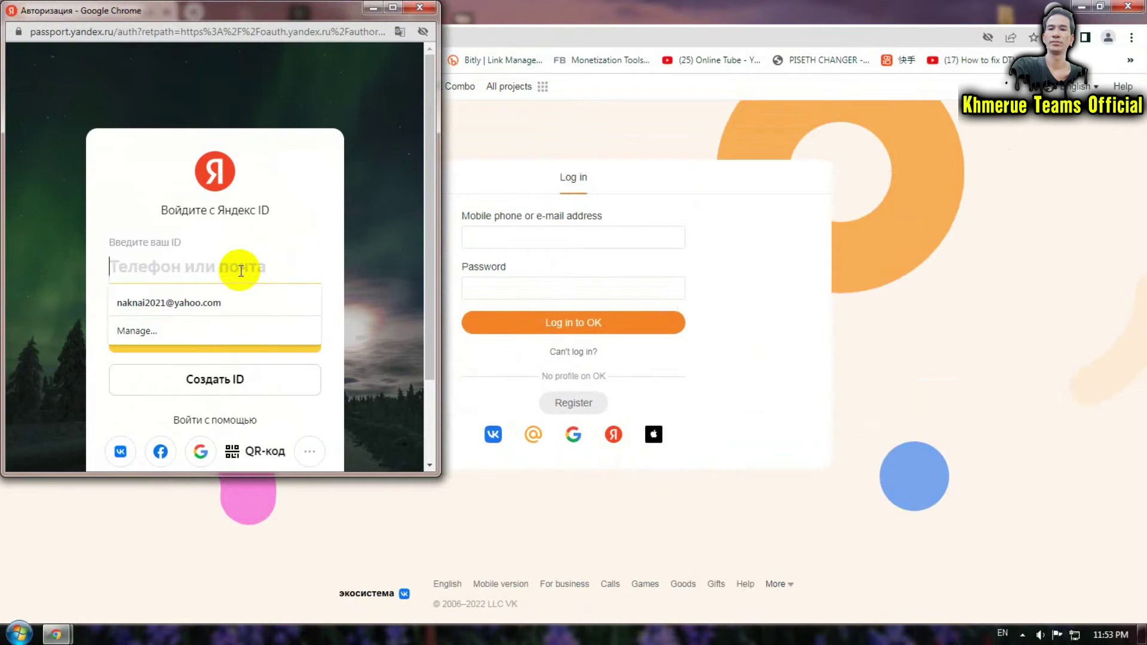
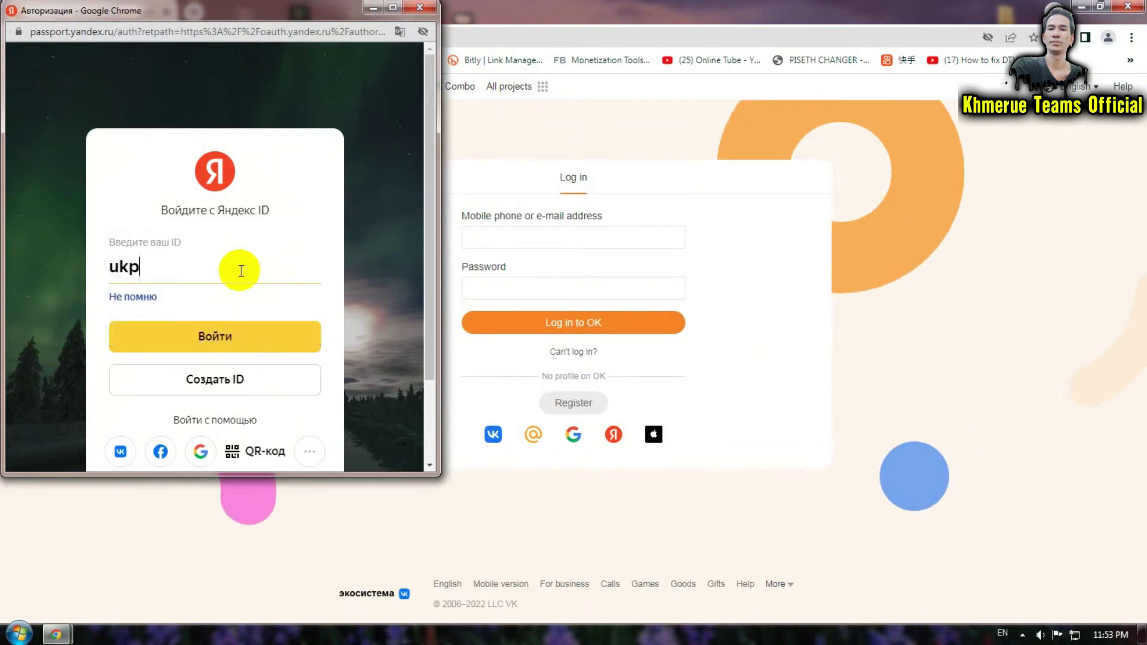
left_click(241, 347)
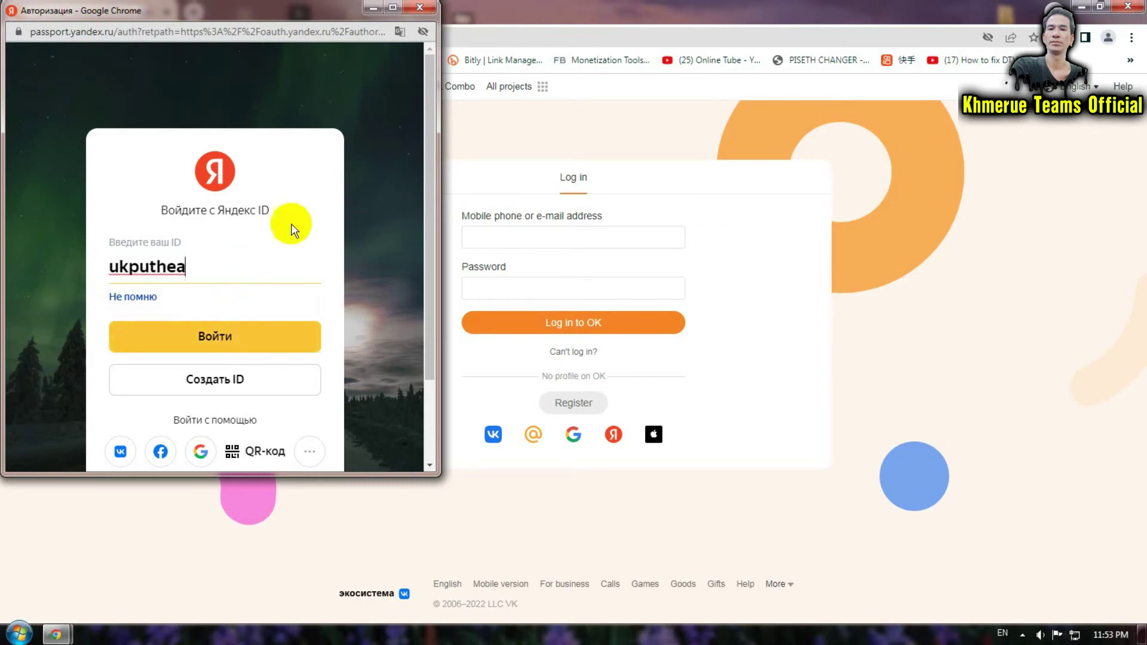
left_click(245, 327)
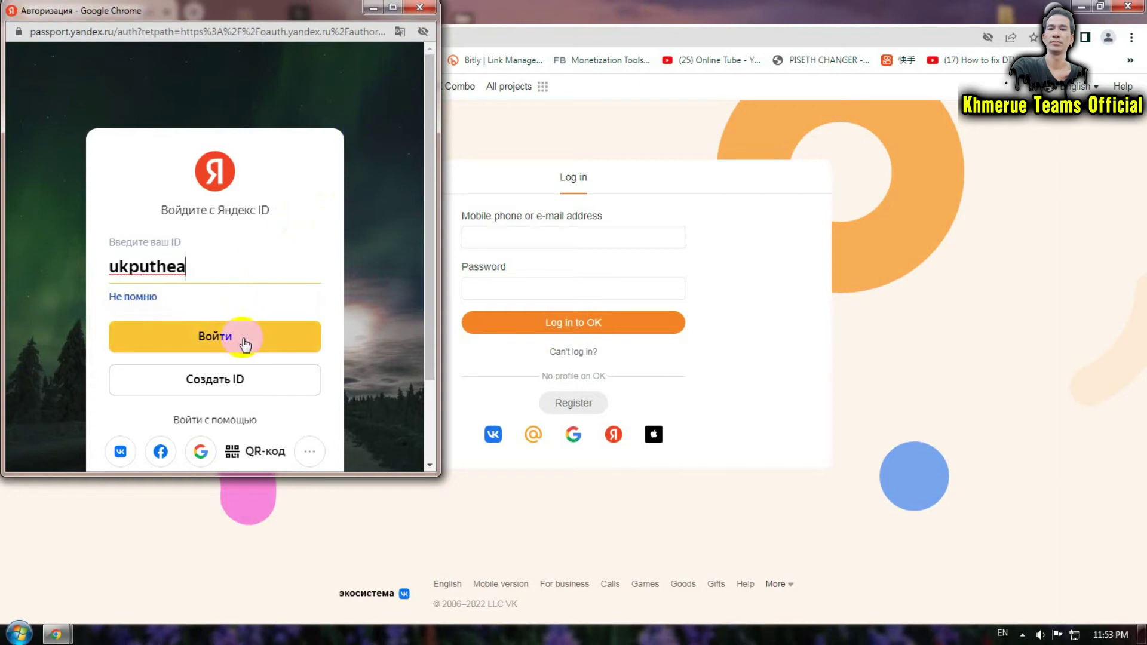
left_click(245, 345)
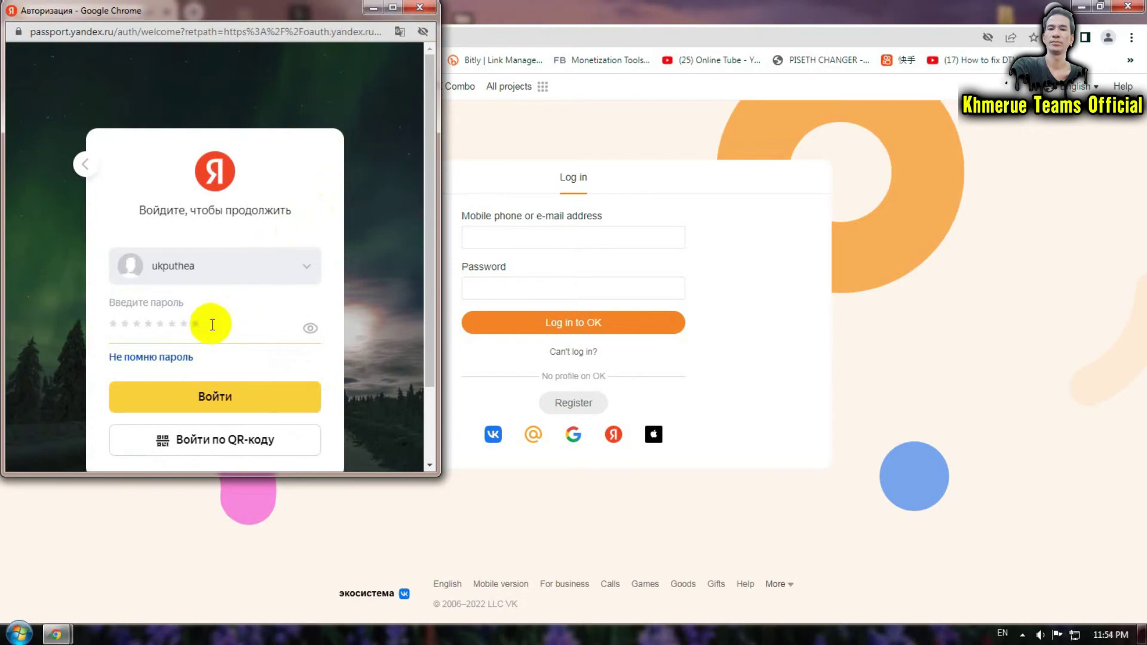
Enter the password, save it in Chrome, and maximize the sign-in window
type("aa")
type("aaaa")
type("aaaaa")
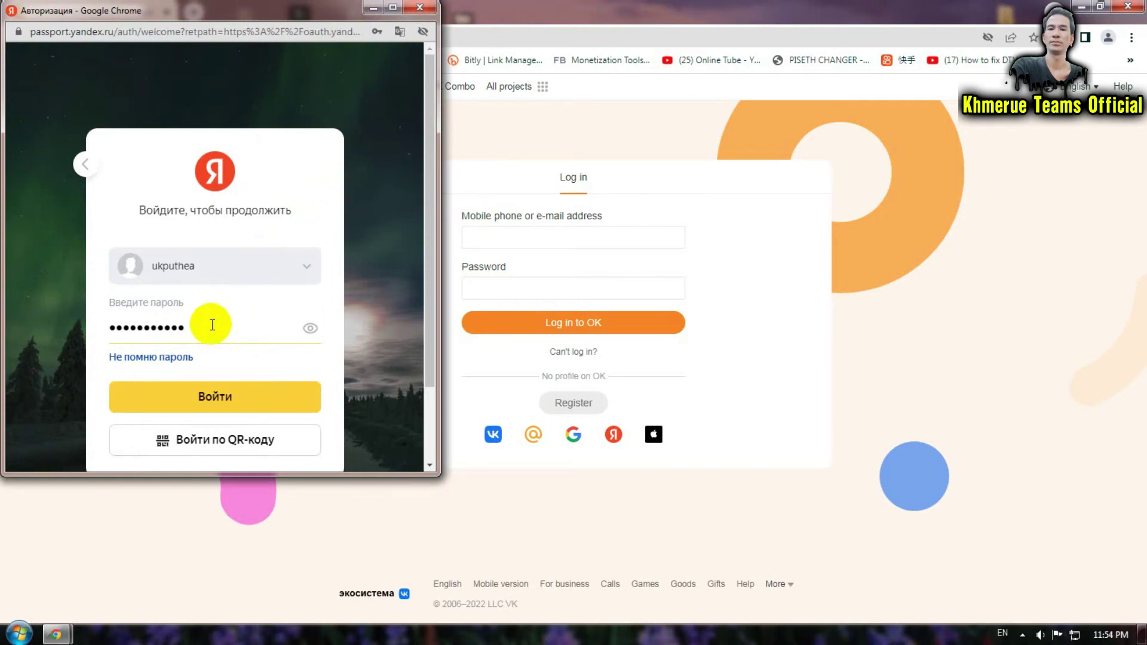
left_click(254, 404)
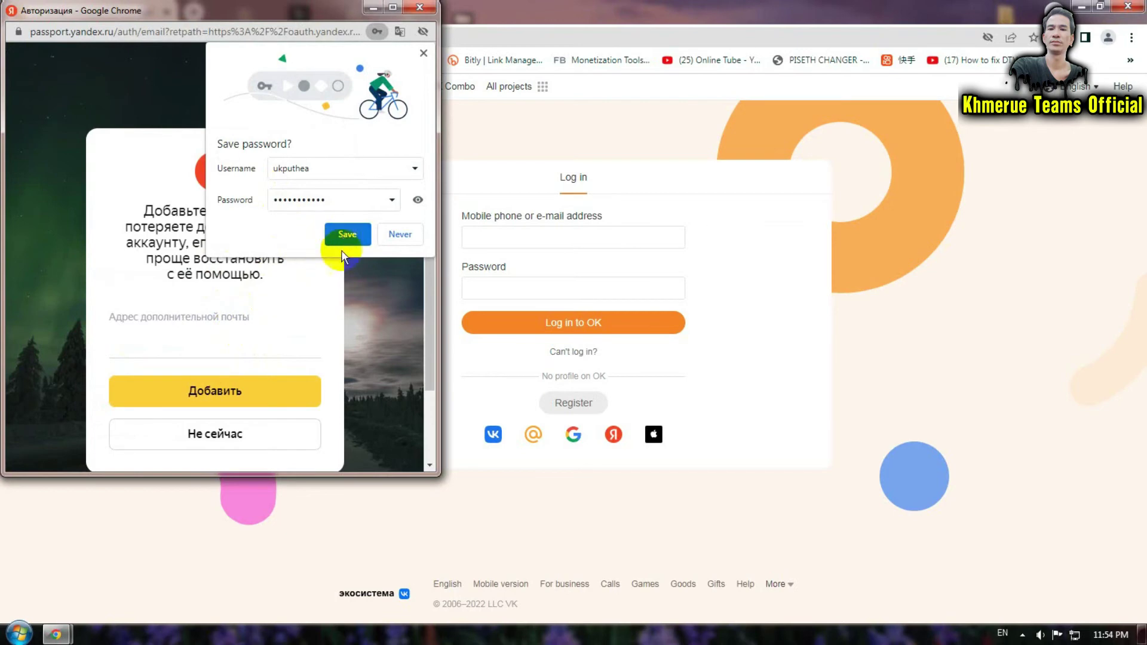
left_click(424, 54)
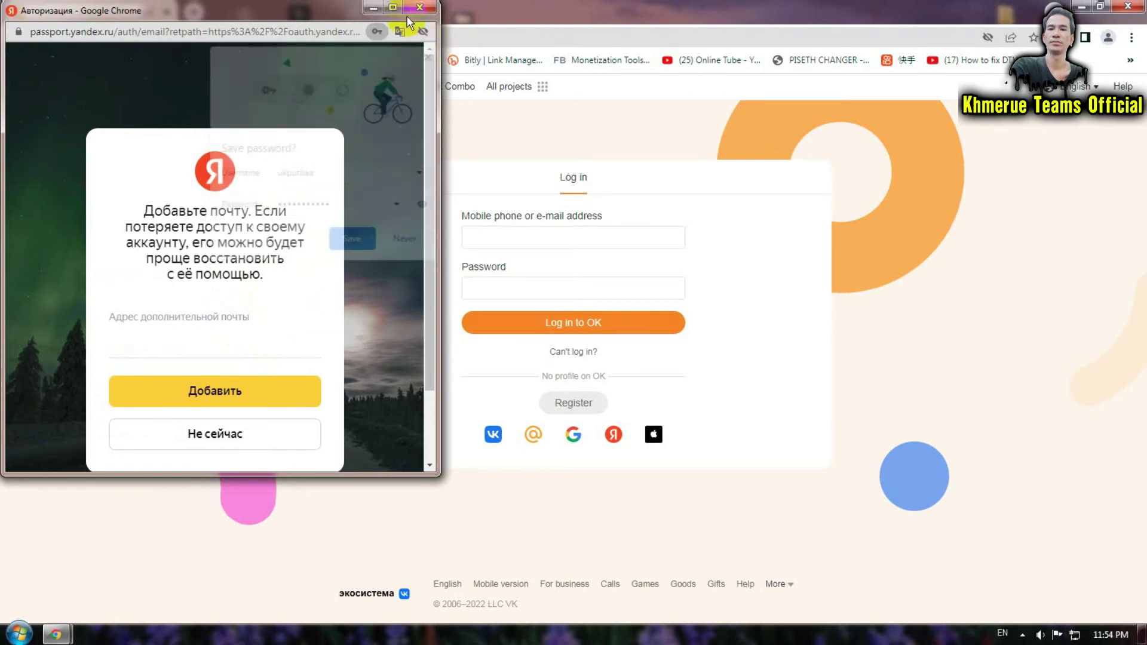
left_click(392, 7)
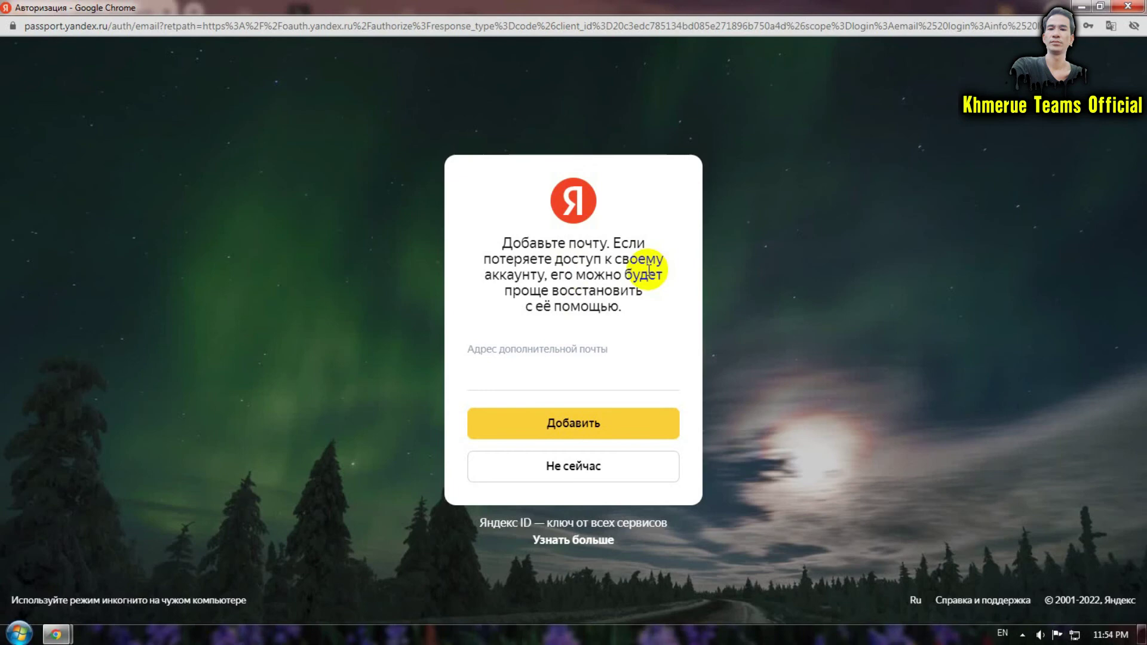
right_click(616, 279)
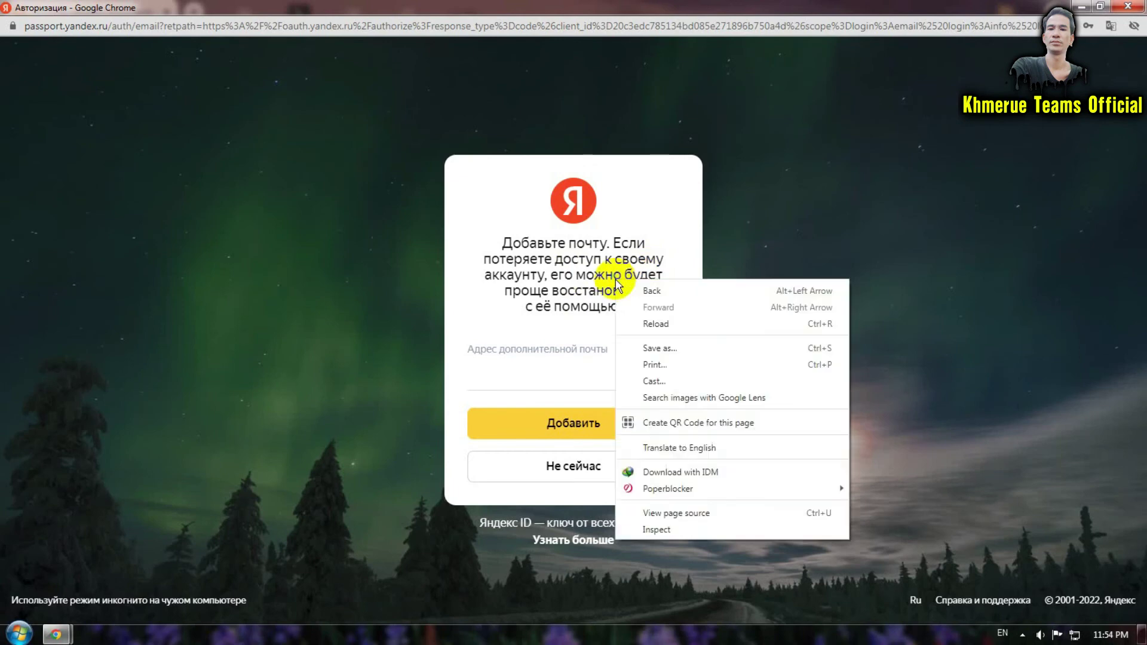
left_click(695, 456)
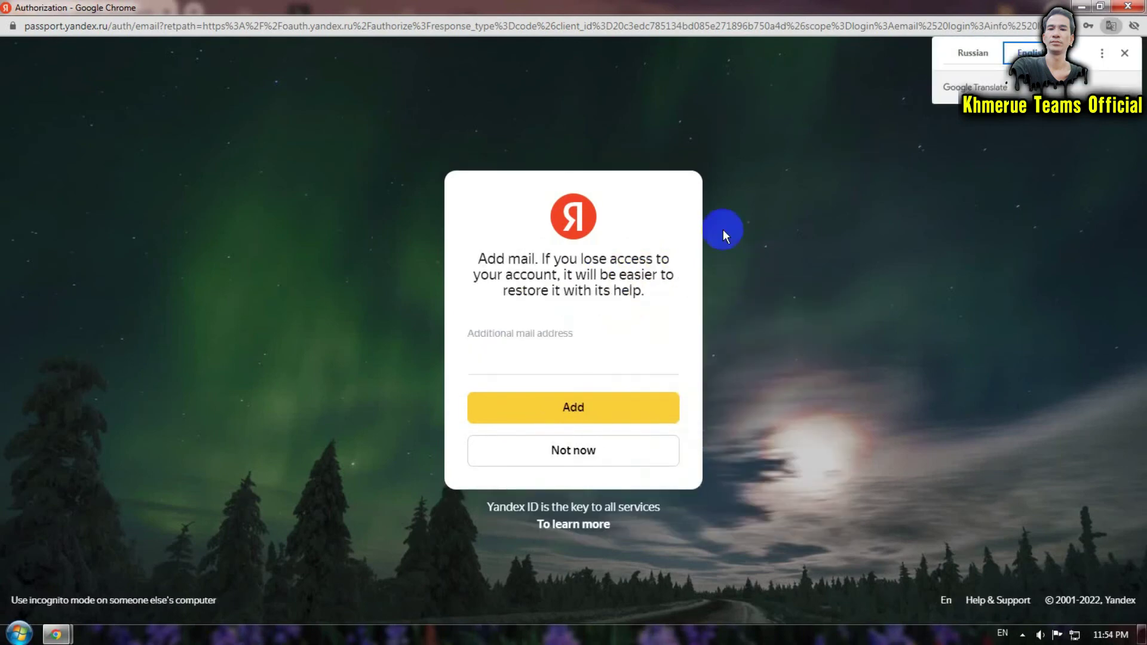
left_click(564, 364)
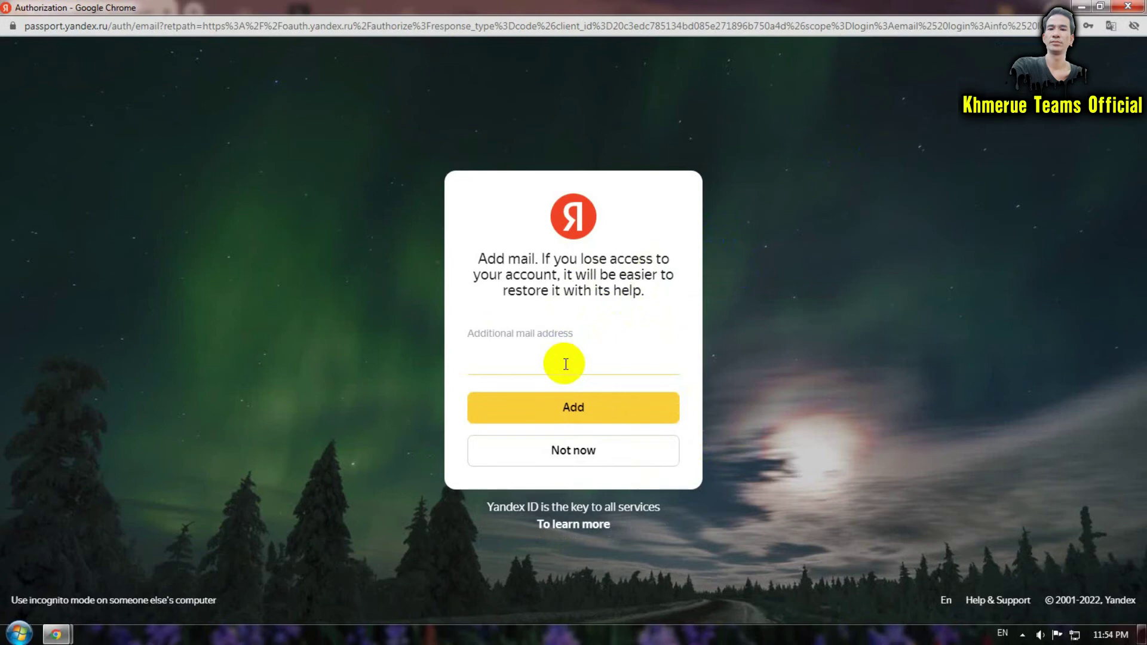
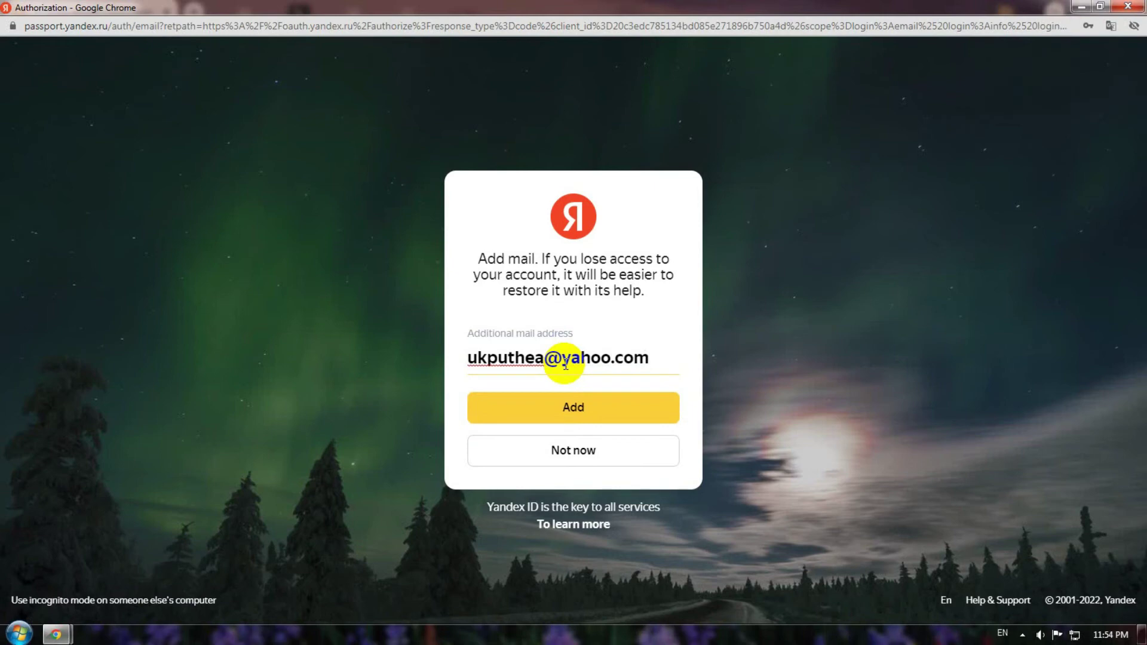
left_click(627, 417)
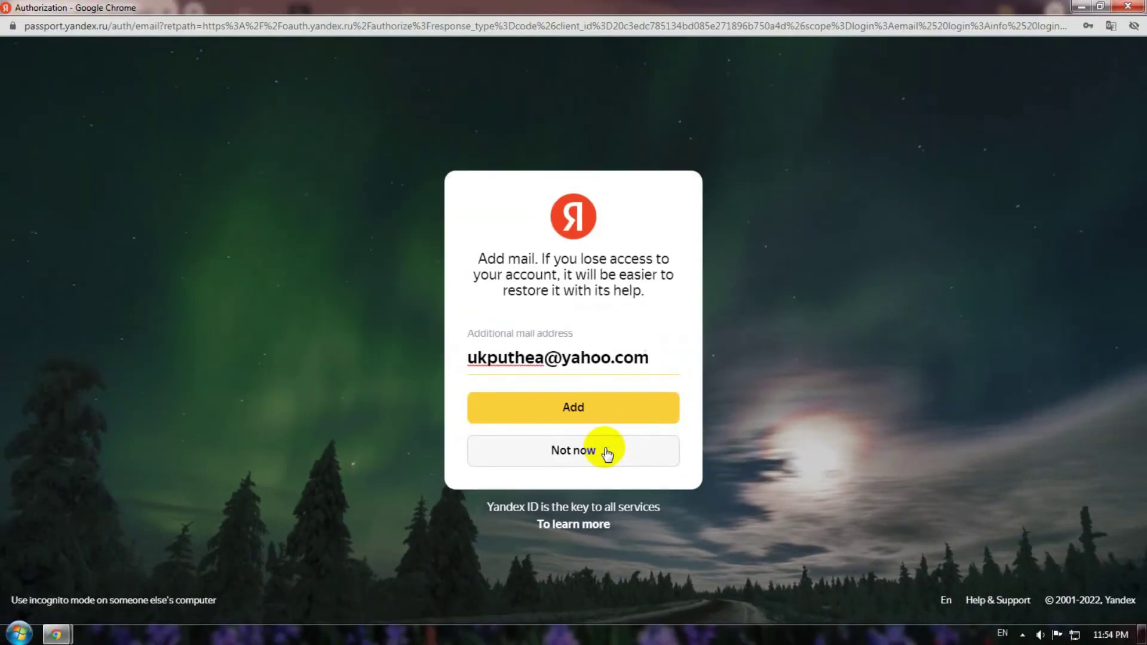
left_click(608, 455)
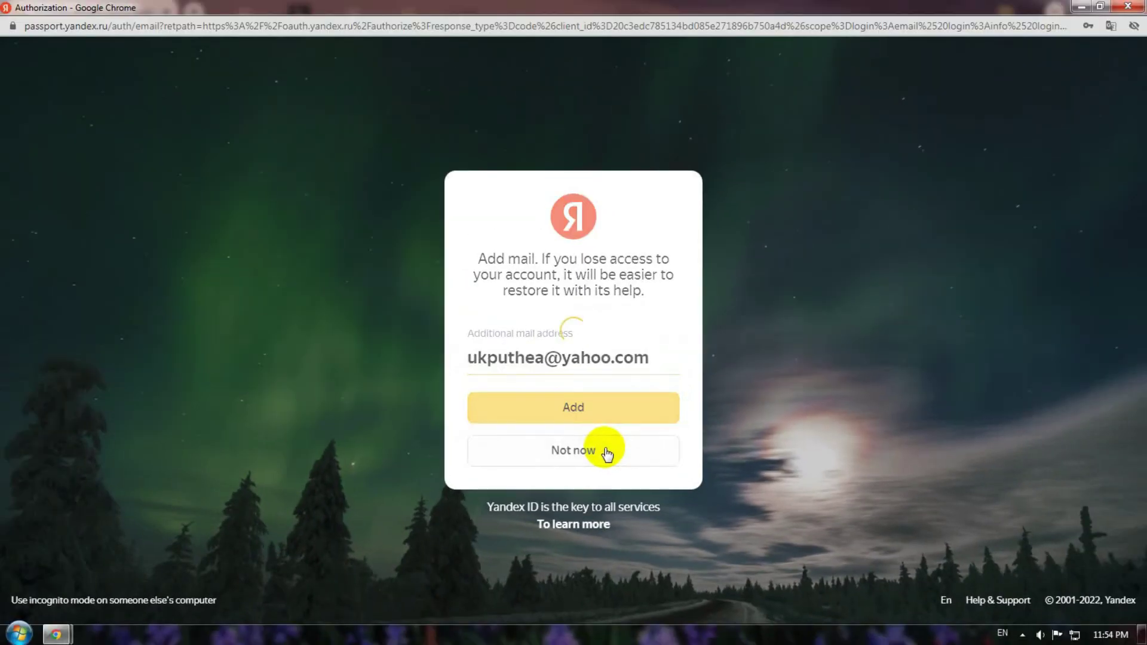
Restore the window, translate the consent screen to English, and approve OK's access
left_click(1099, 7)
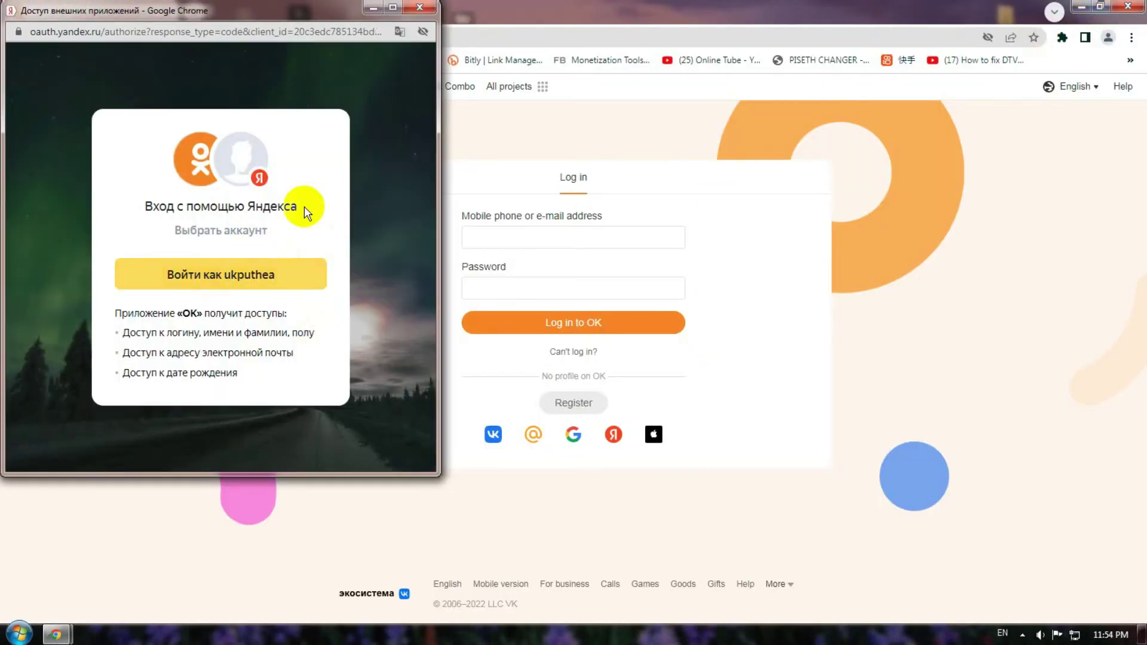
right_click(384, 210)
left_click(436, 377)
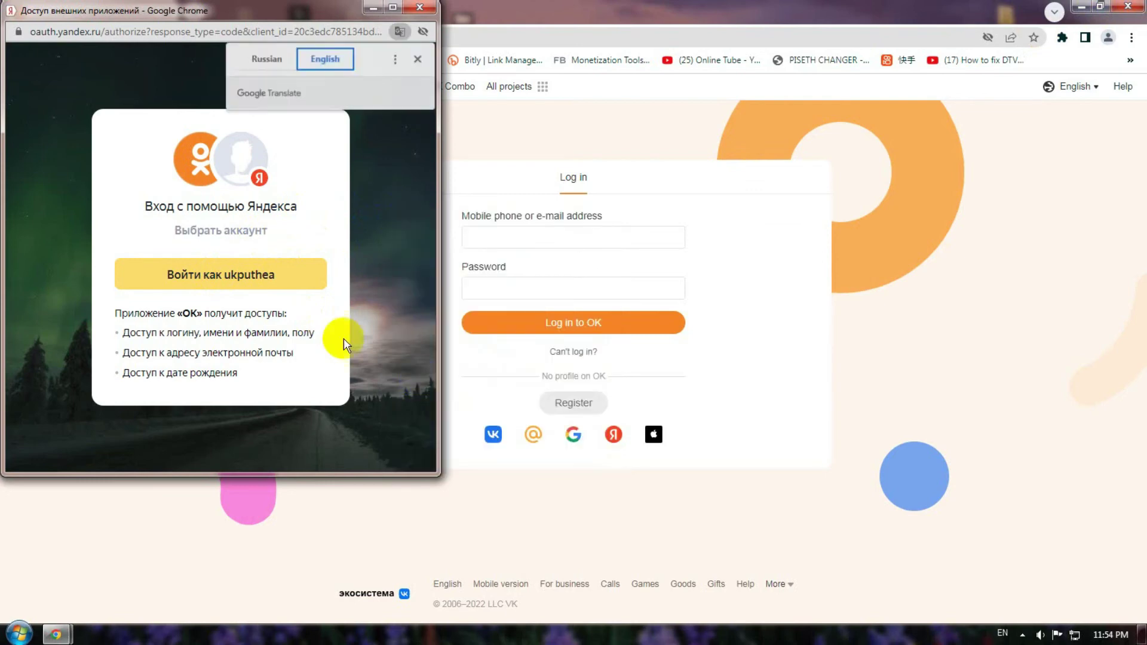
left_click(215, 280)
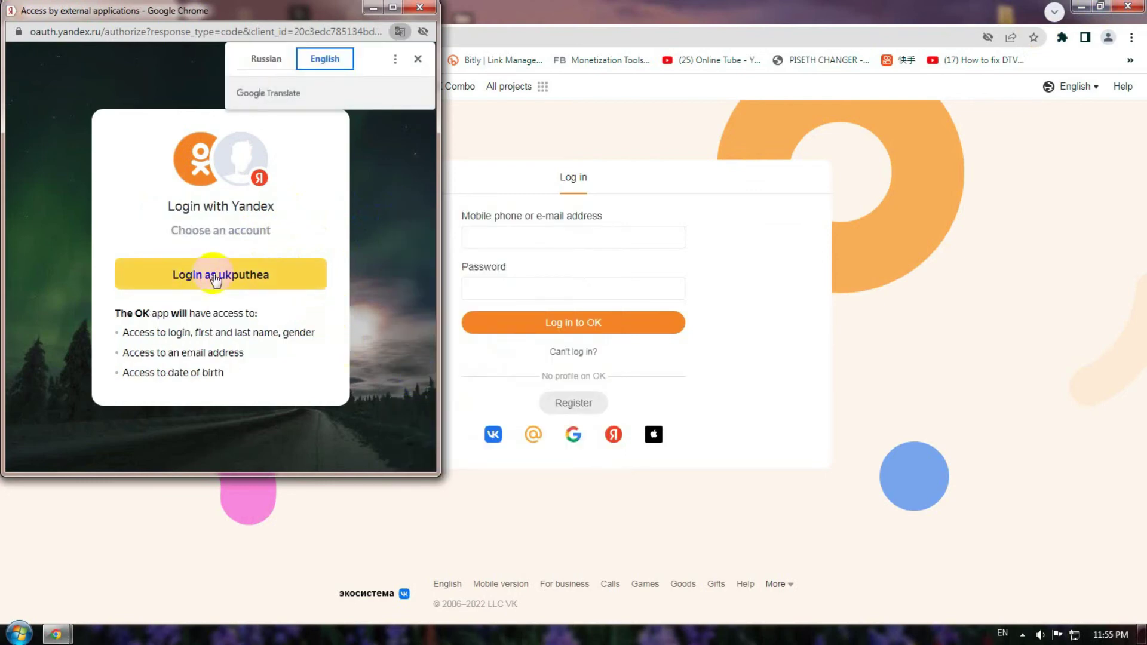
Confirm OK's access and pick day 4 as the birth day
left_click(278, 278)
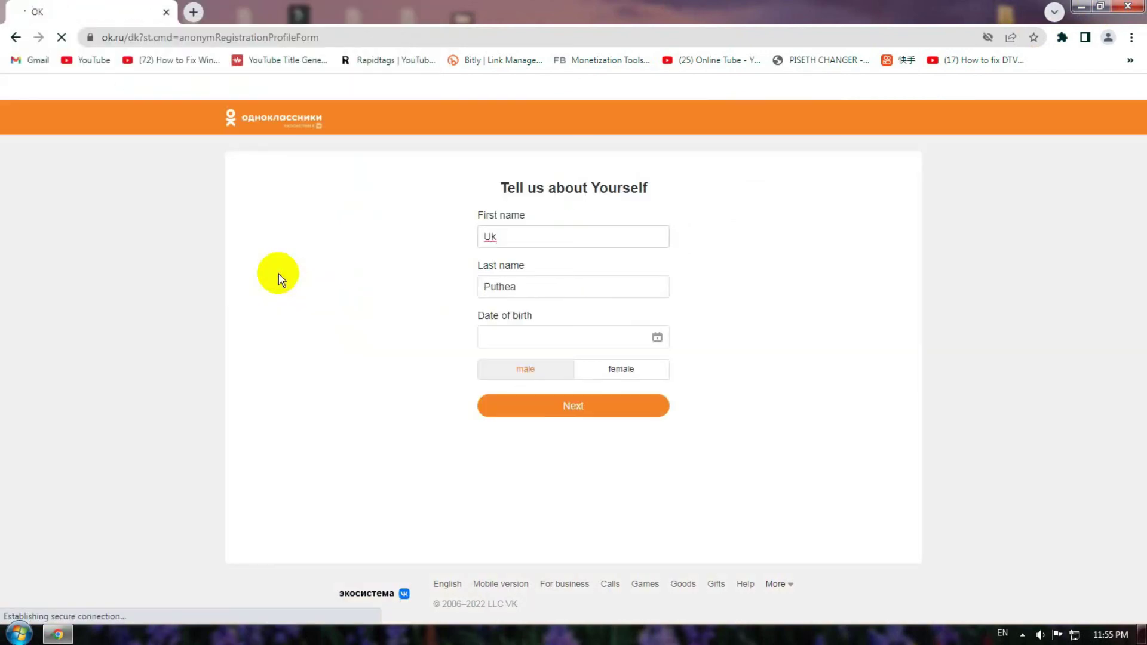
left_click(344, 143)
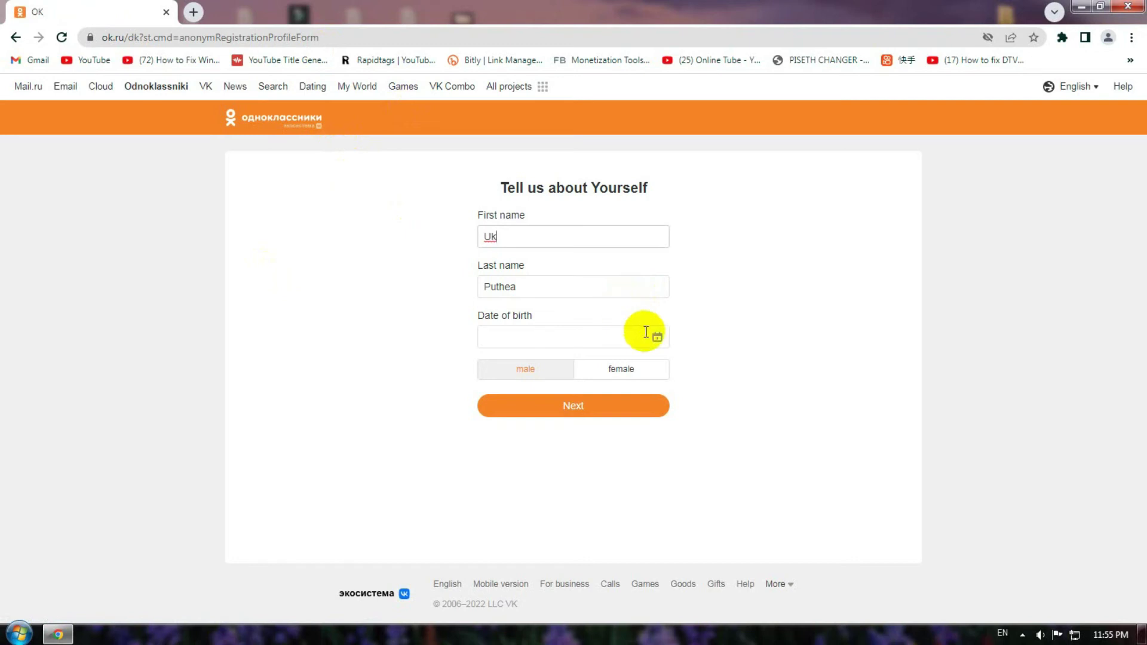
left_click(657, 339)
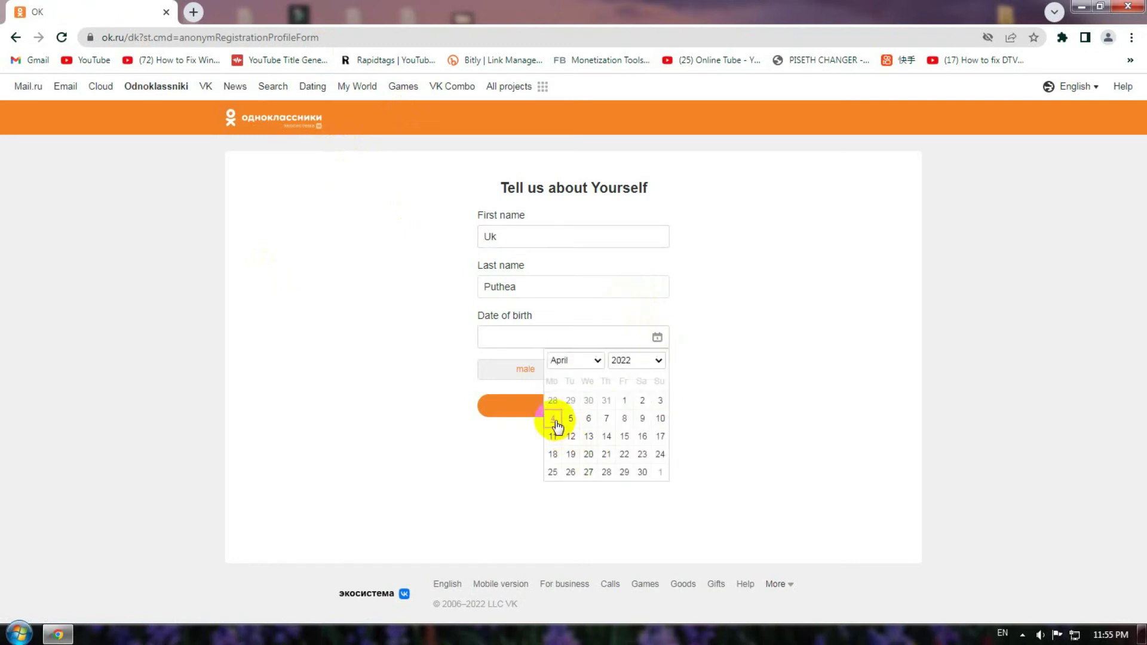
left_click(557, 420)
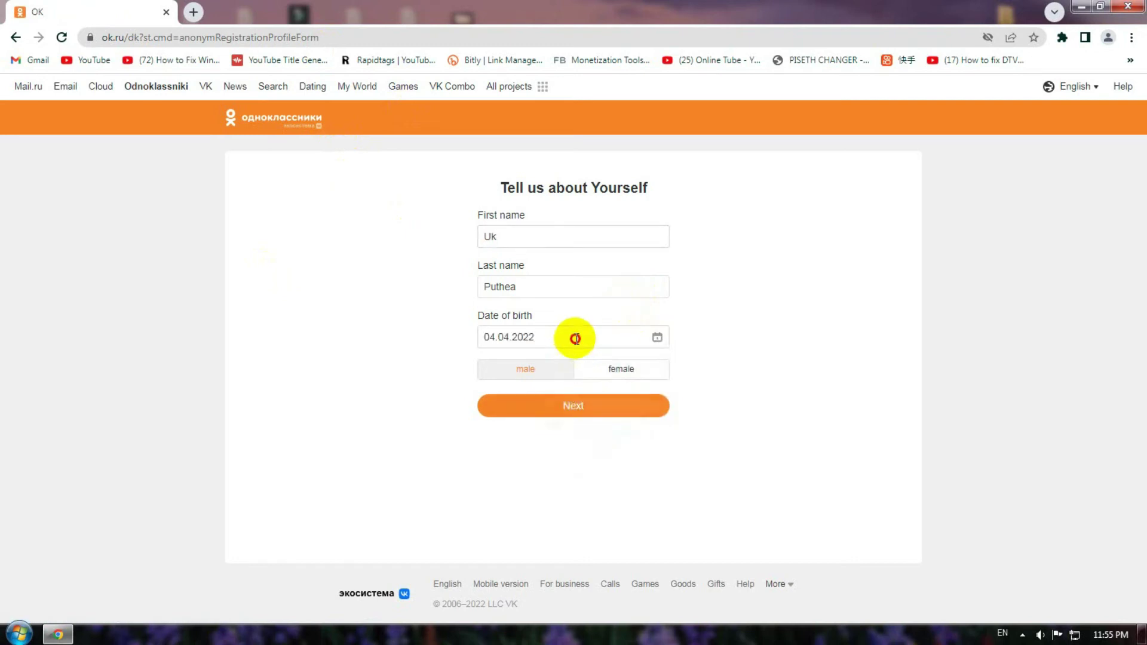
left_click(573, 337)
left_click(633, 361)
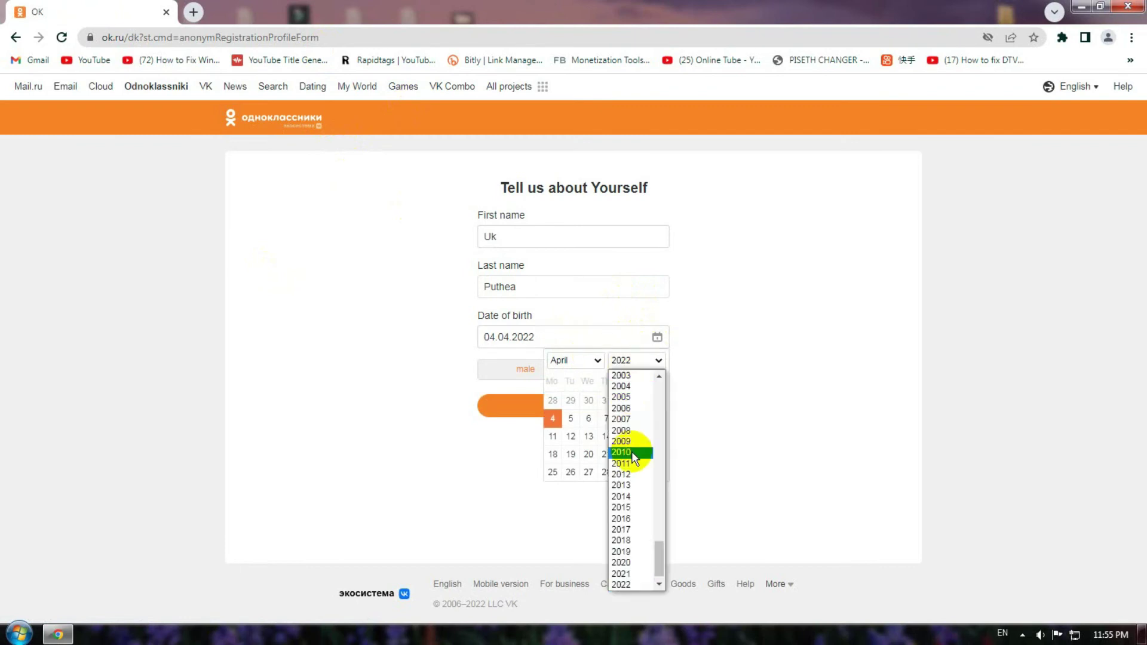
scroll(635, 454, "up", 4)
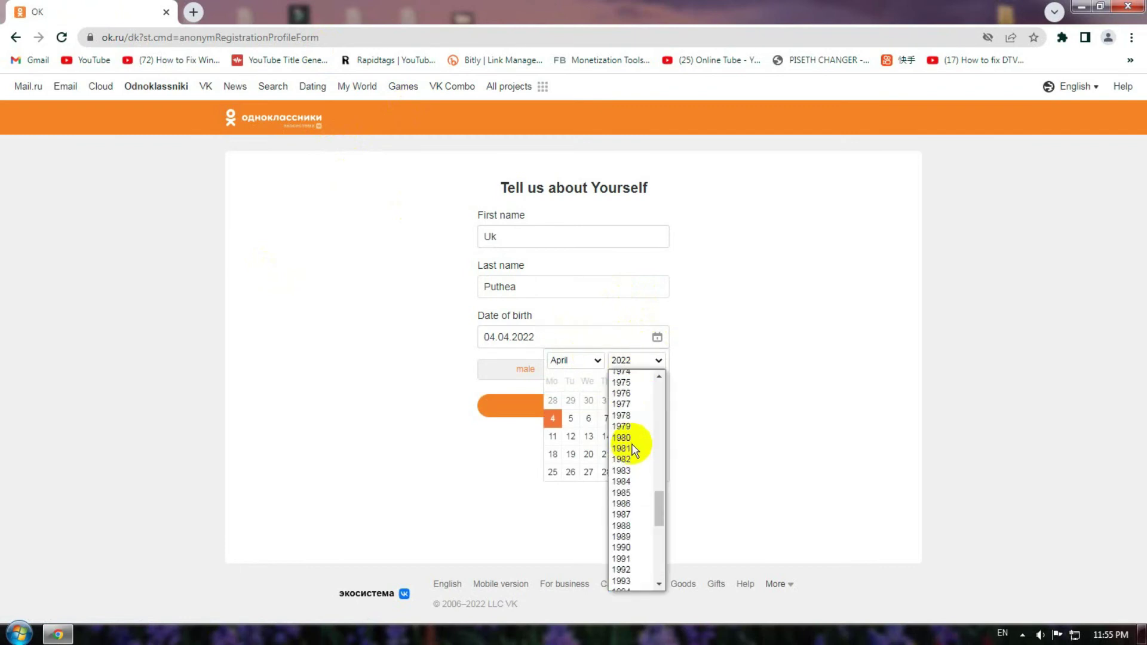
scroll(632, 430, "up", 4)
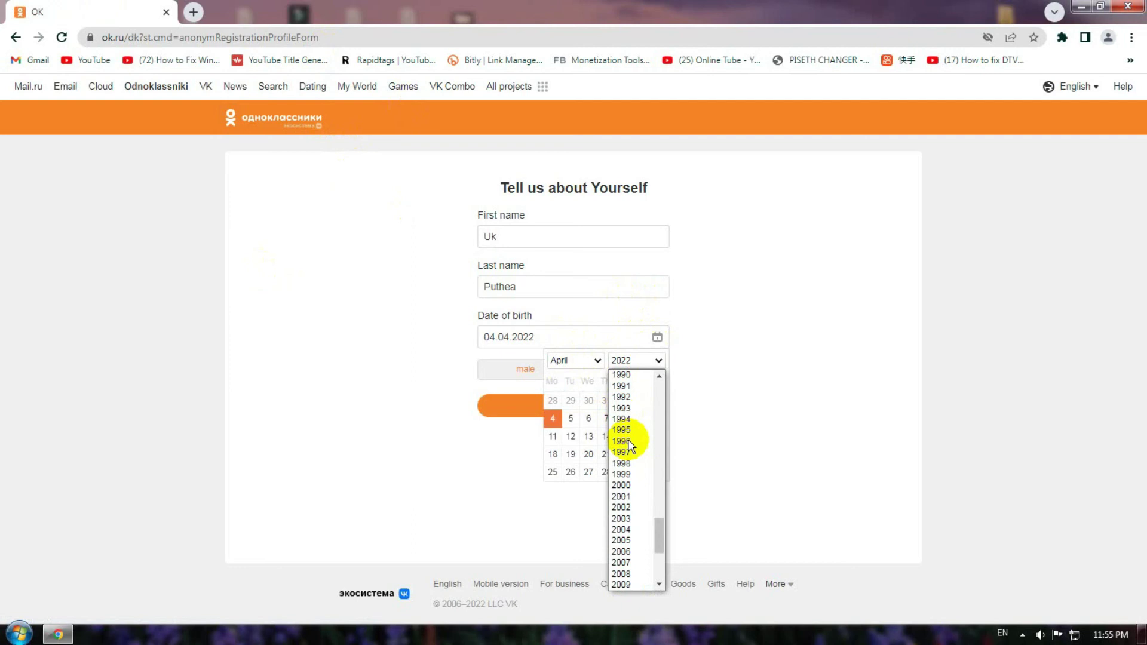
left_click(626, 453)
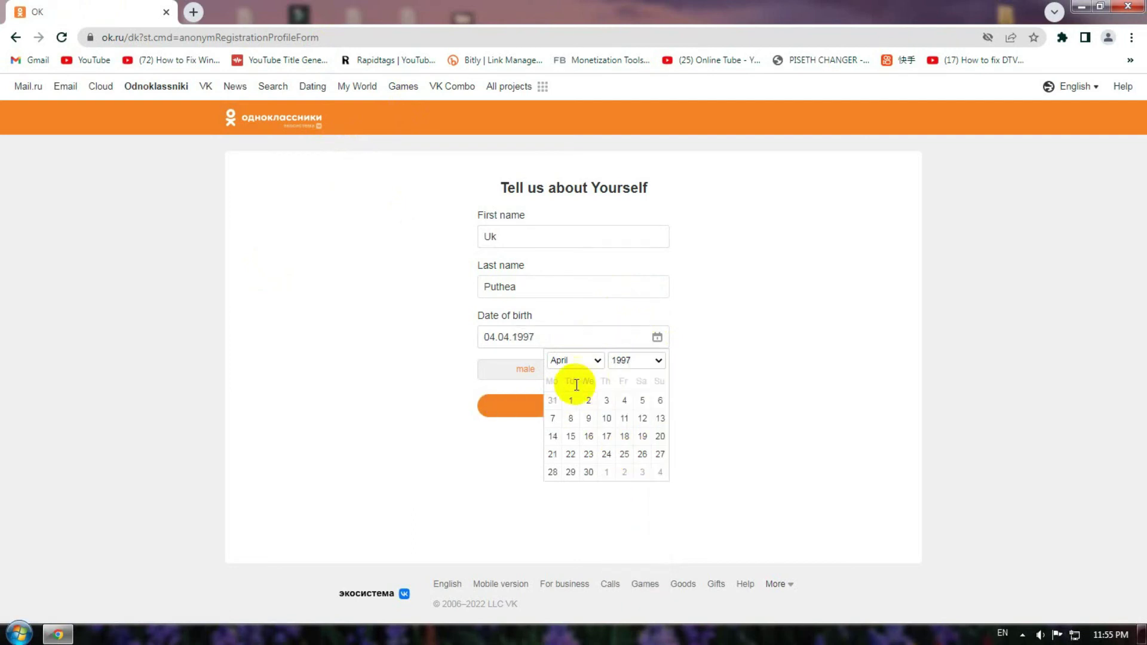
left_click(419, 392)
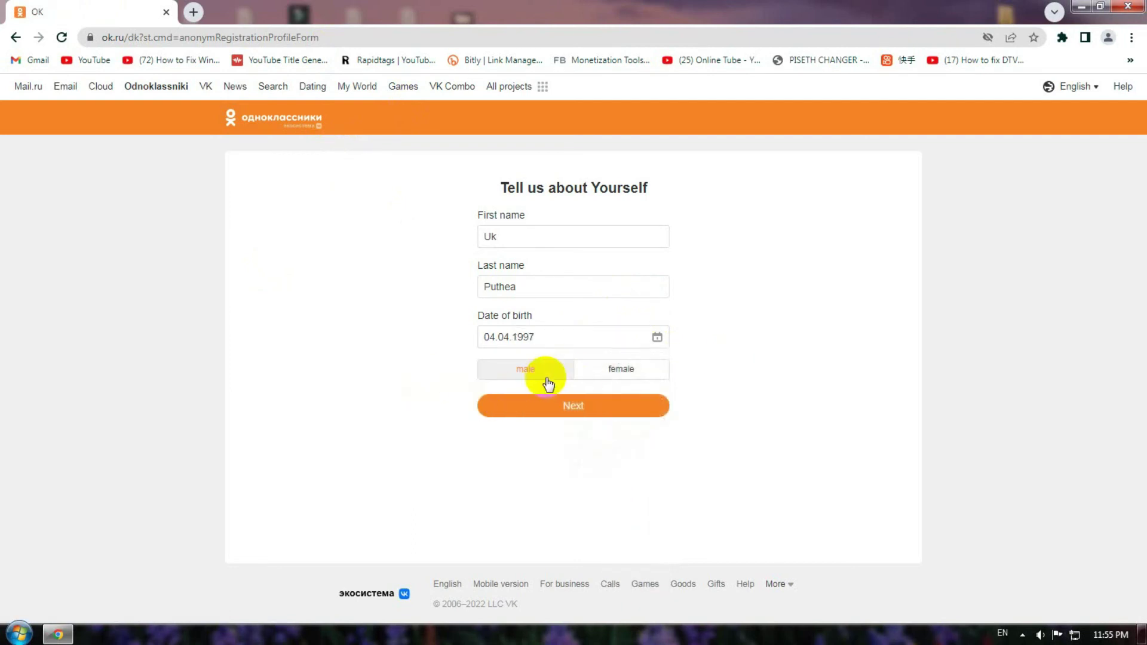
left_click(549, 416)
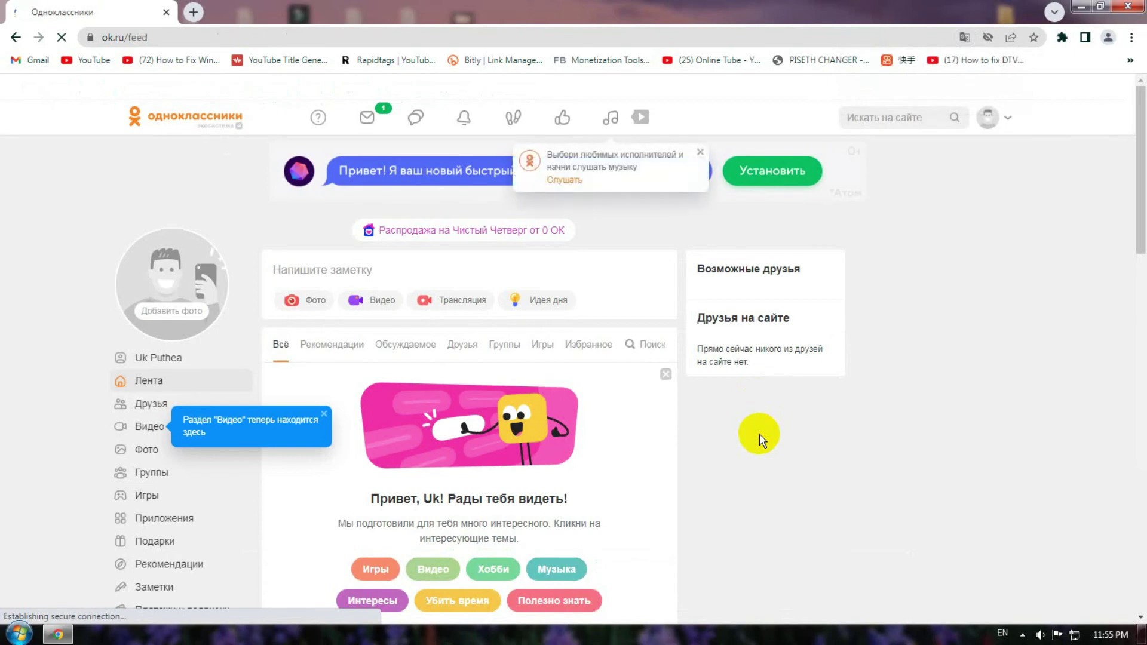
Close the music popup and switch the OK.ru interface from Русский to English
left_click(701, 153)
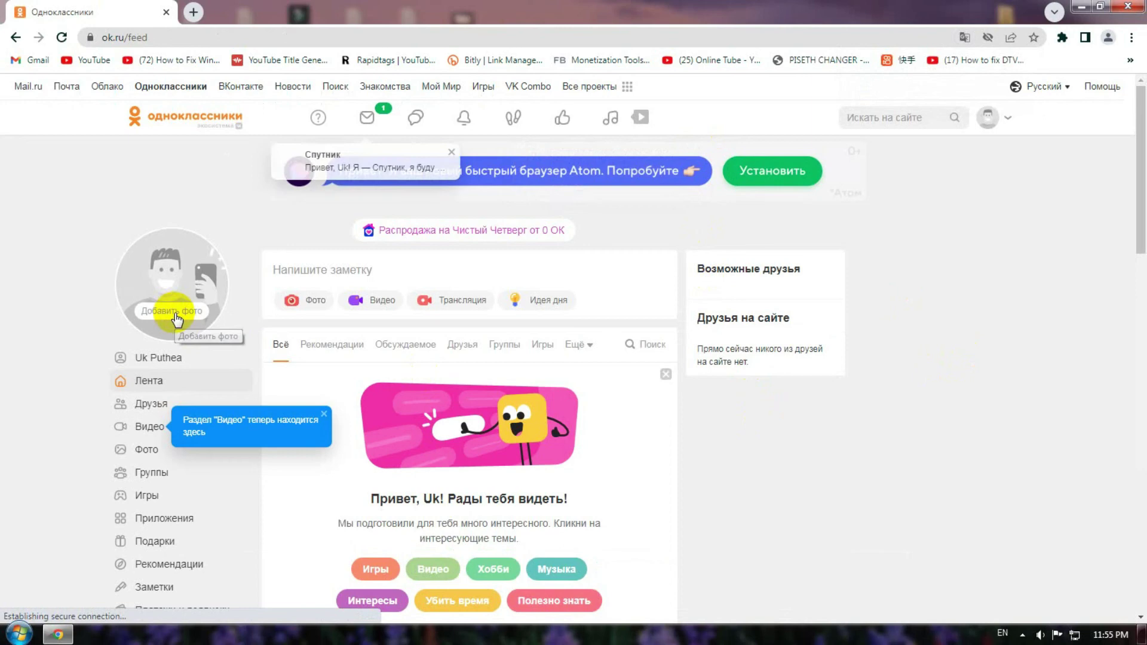
scroll(992, 319, "down", 3)
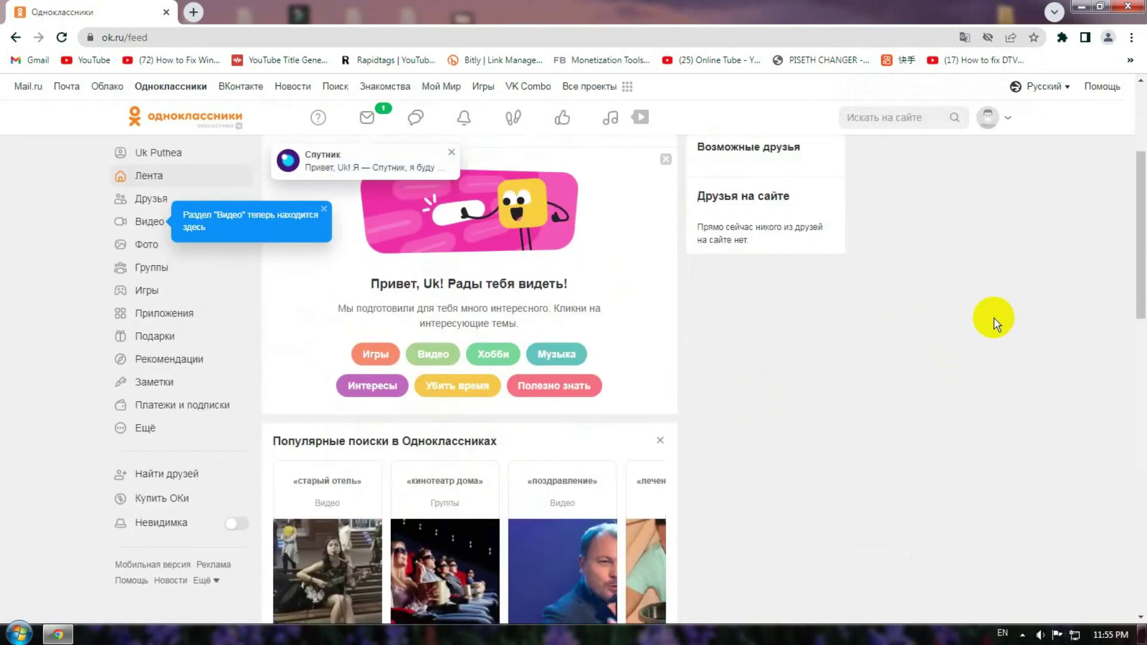
scroll(992, 319, "up", 3)
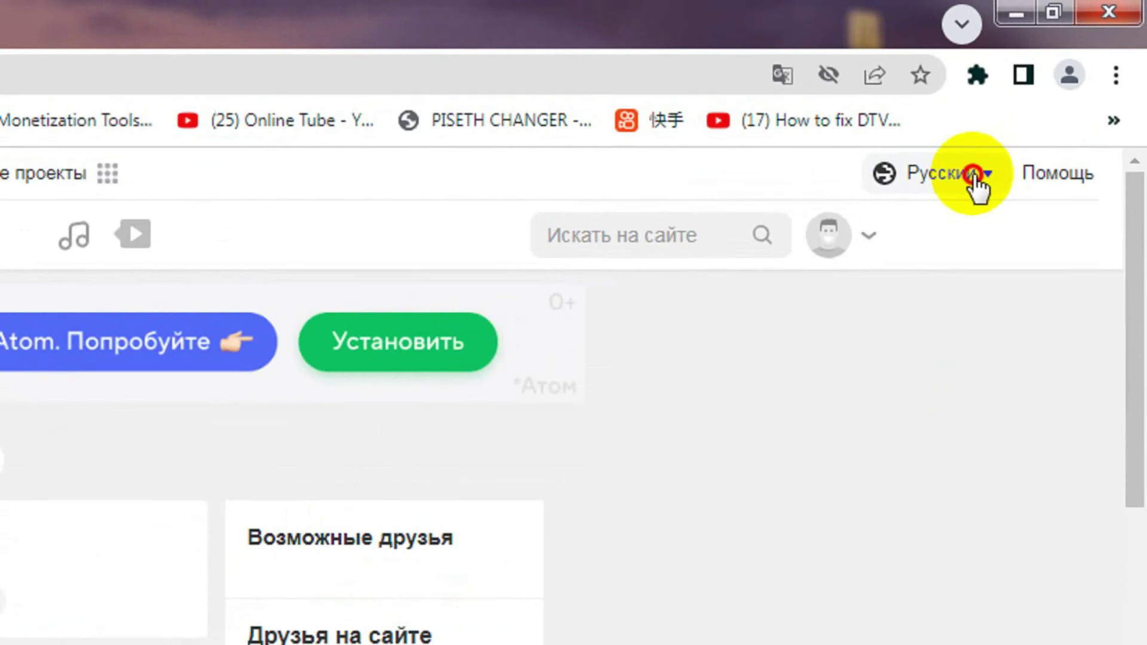
left_click(1018, 140)
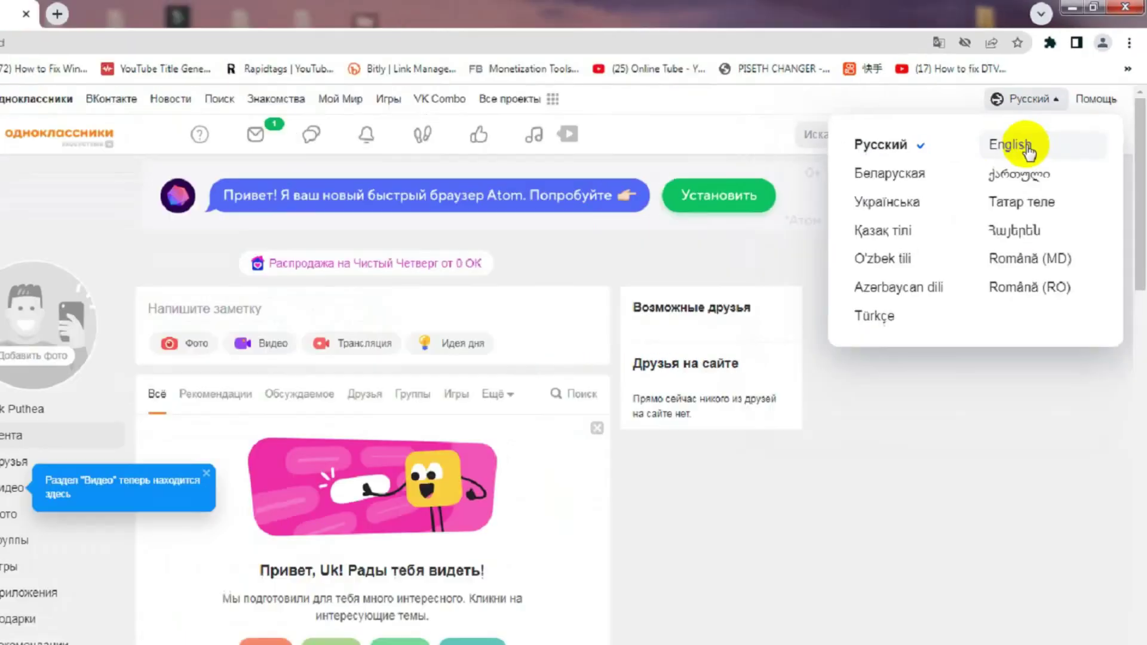
left_click(939, 263)
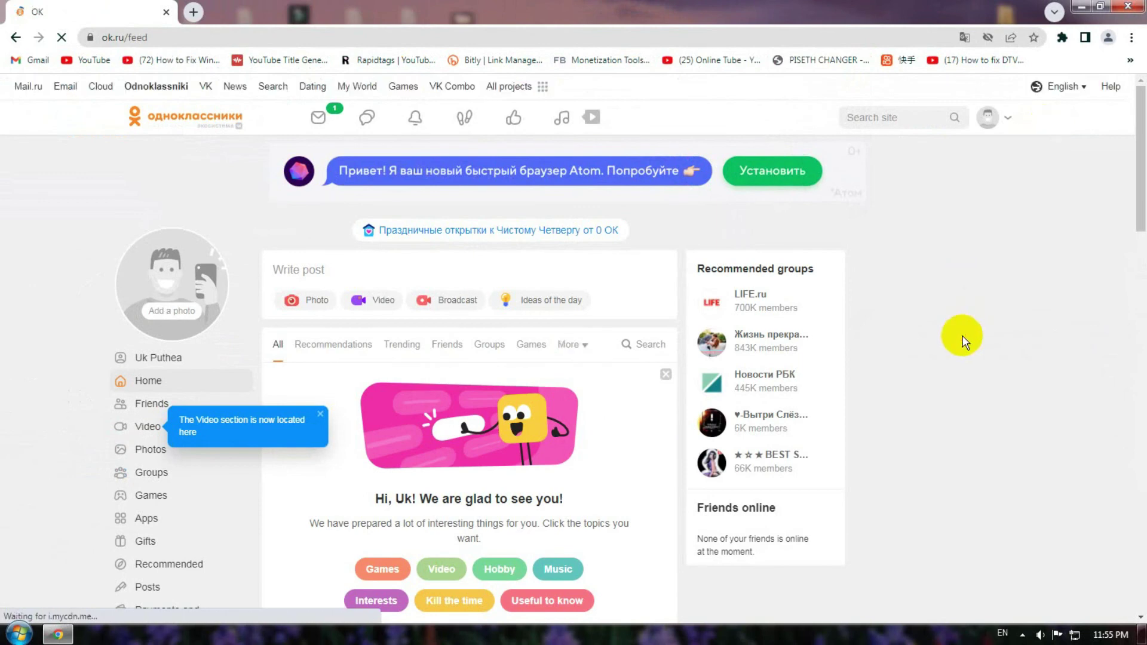
scroll(14, 491, "down", 3)
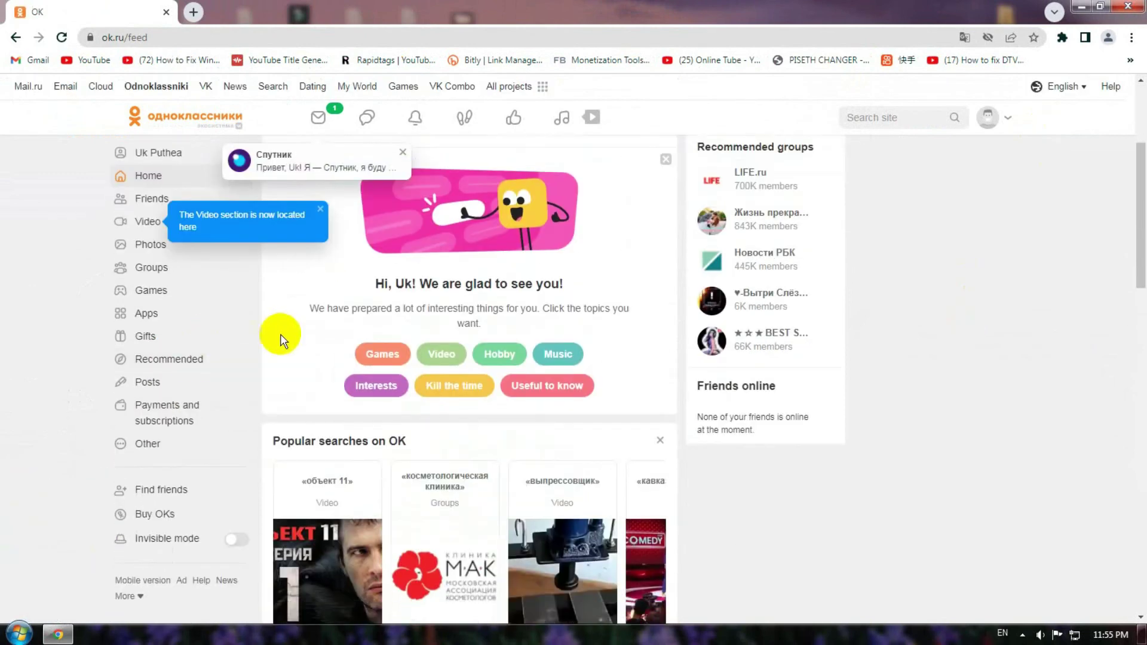
scroll(182, 332, "up", 3)
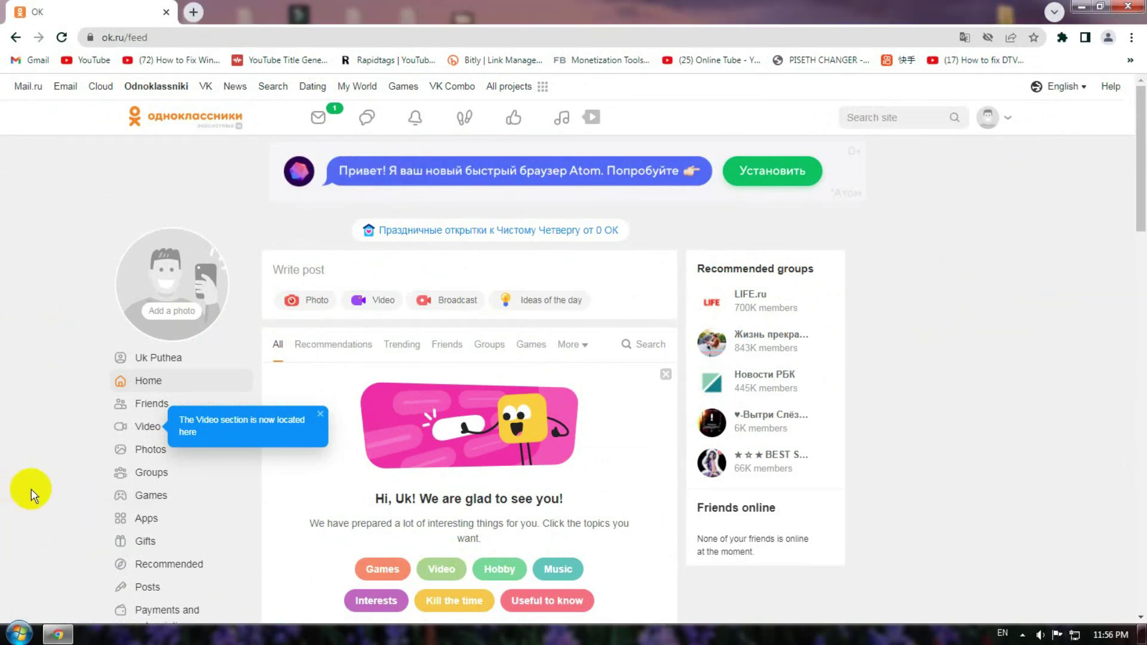
Create a video channel named 'Khmer Teams' from the Video section
left_click(146, 430)
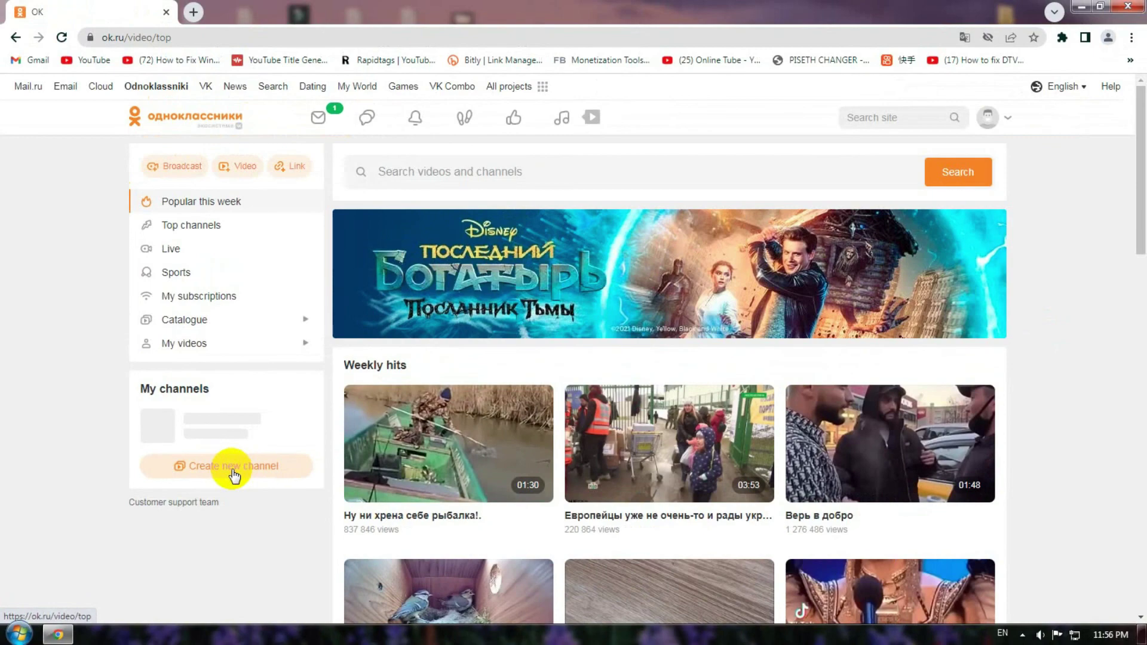
left_click(233, 475)
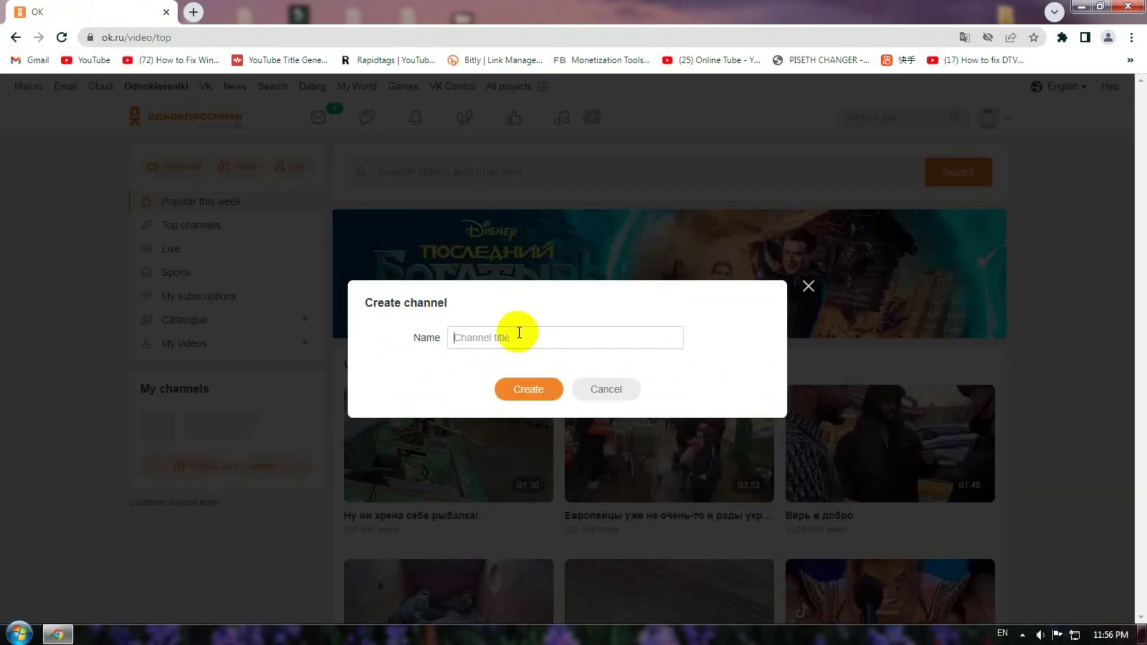
type("Khmeru")
type("e ")
type("Te")
type("ams Offic")
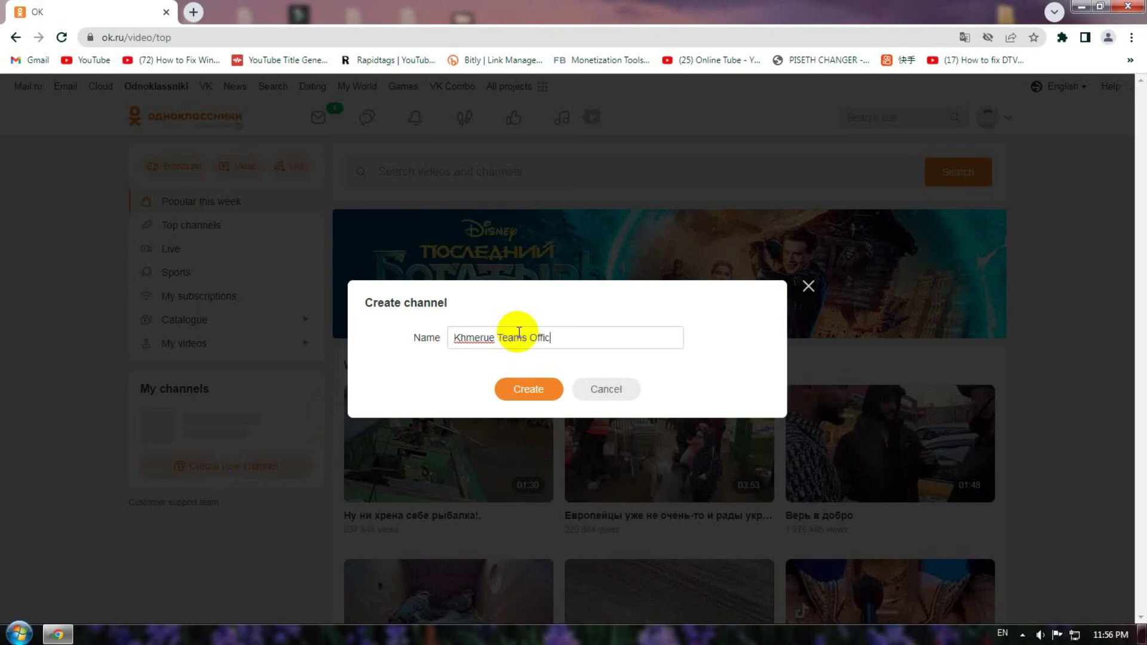
type("ials")
key("BackSpace")
key("BackSpace")
key("BackSpace")
key("BackSpace")
key("BackSpace")
key("BackSpace")
key("BackSpace")
key("BackSpace")
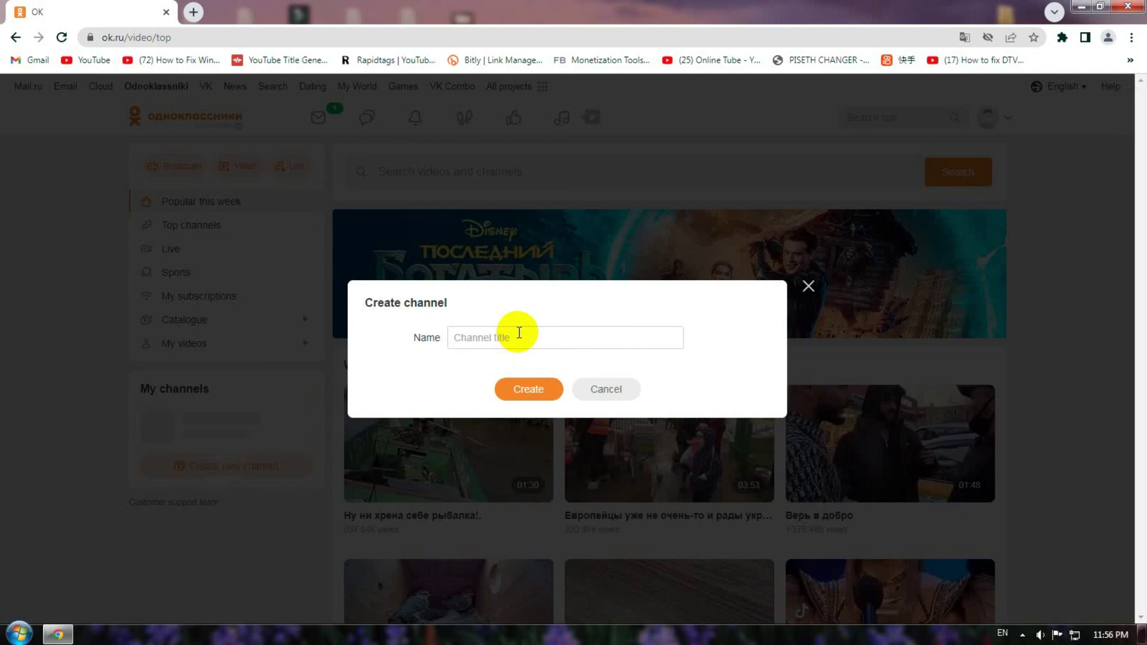
type("Kh")
type("mer ")
type("Teams")
left_click(534, 394)
left_click(521, 395)
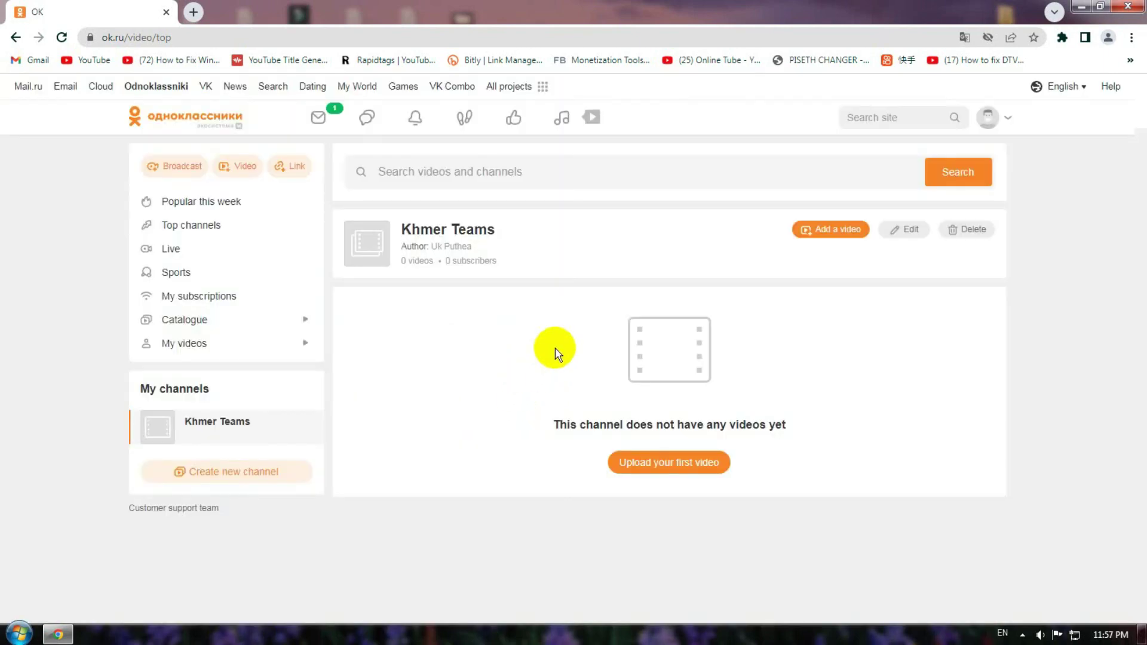
Start a video upload to the Khmer Teams channel and open the file picker
left_click(834, 233)
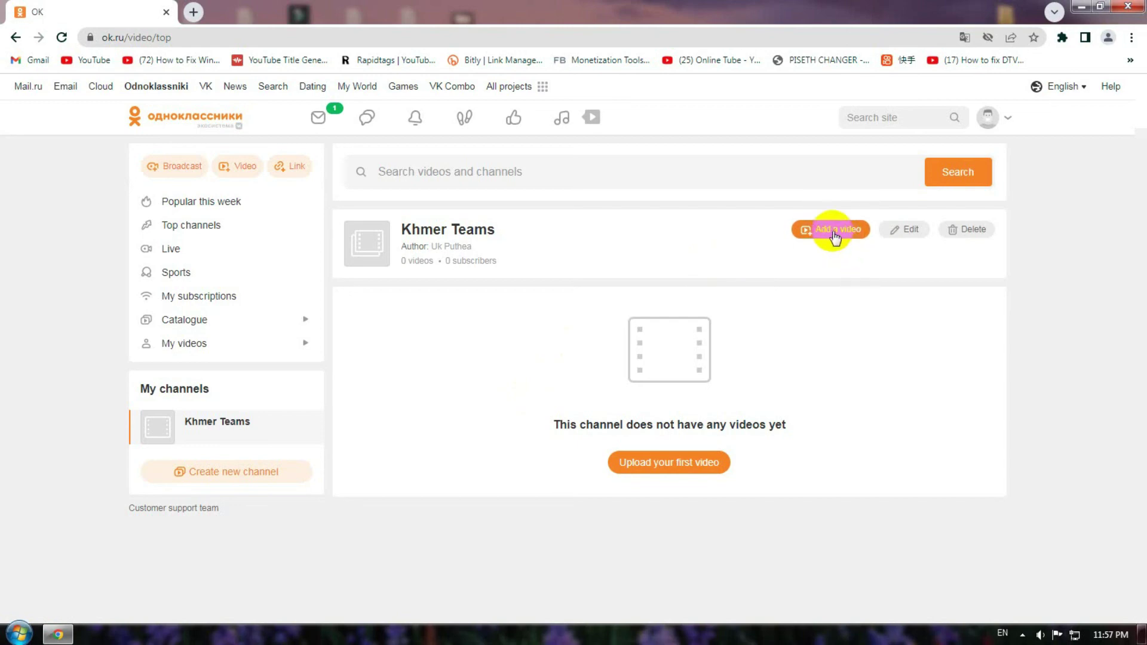
left_click(693, 284)
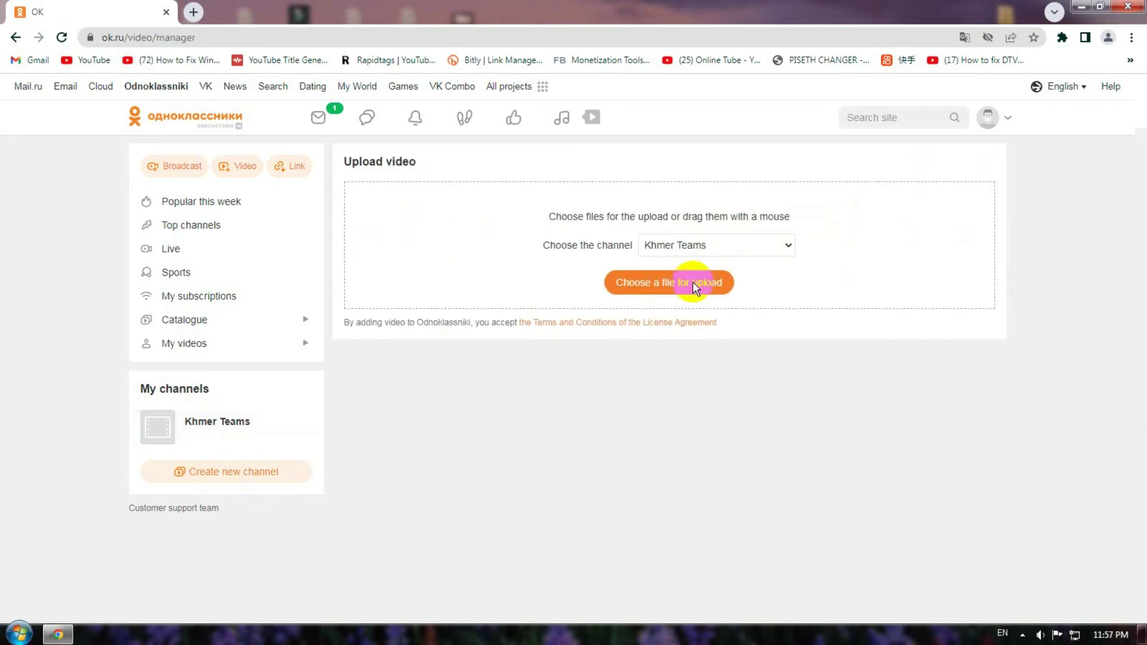